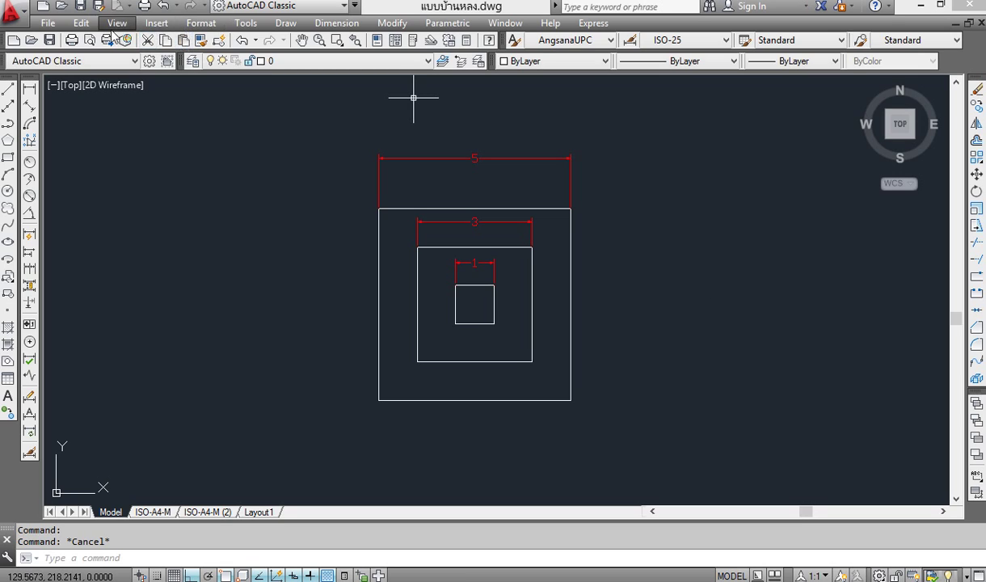
Step: Zoom out and shift the drawing left to leave room on the right
left_click(396, 24)
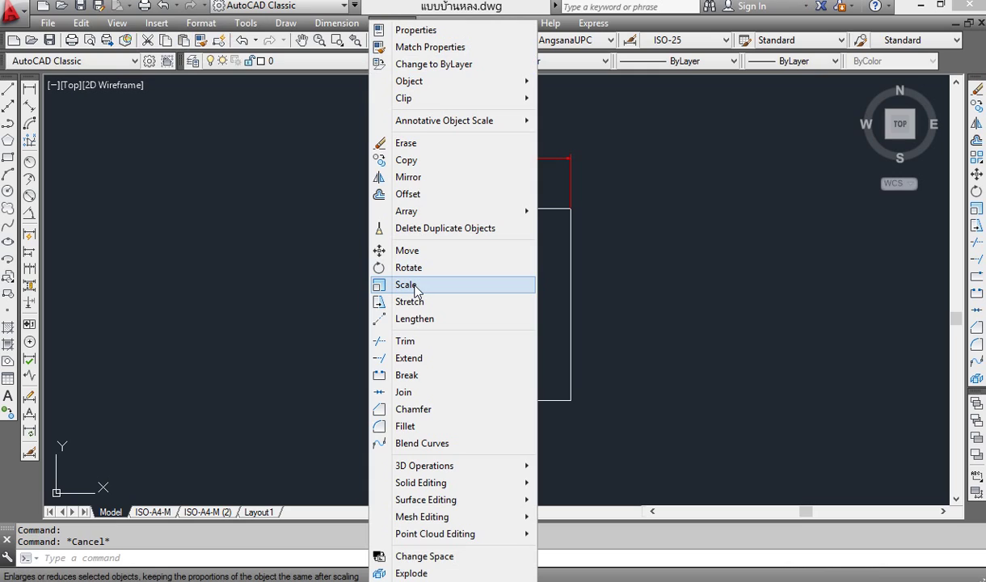
left_click(688, 274)
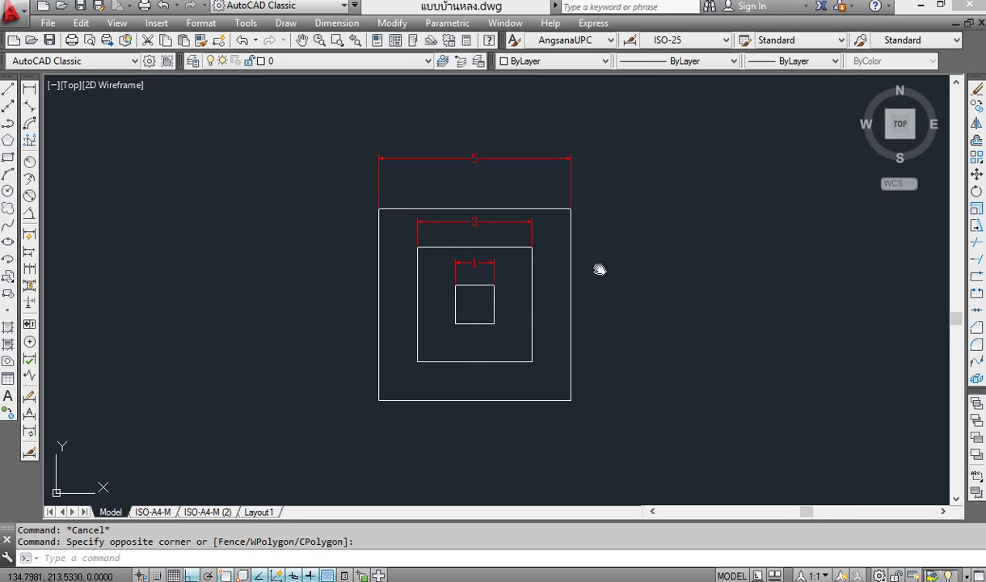
middle_click_drag(599, 269, 545, 292)
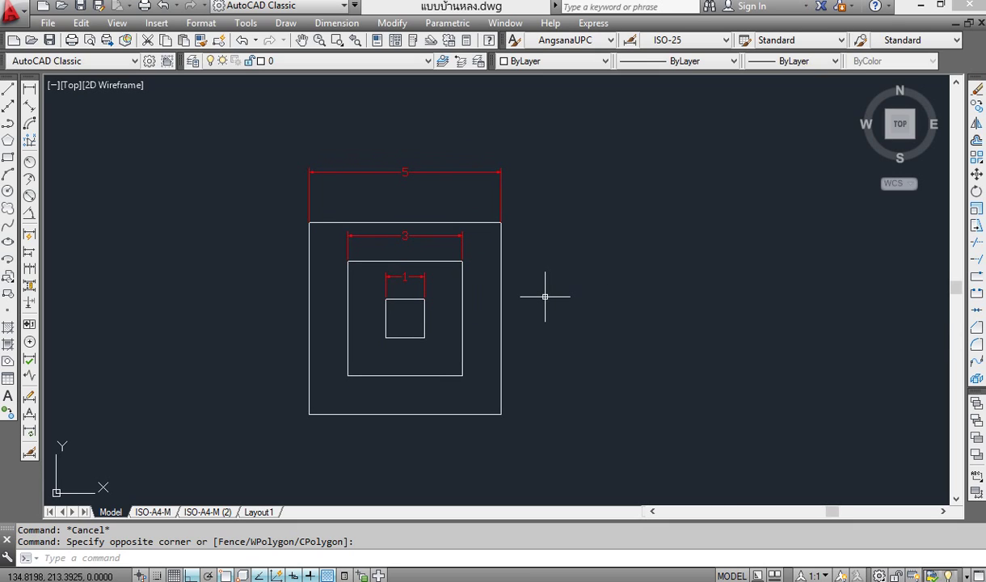
scroll(534, 260, "down", 4)
middle_click_drag(534, 261, 272, 270)
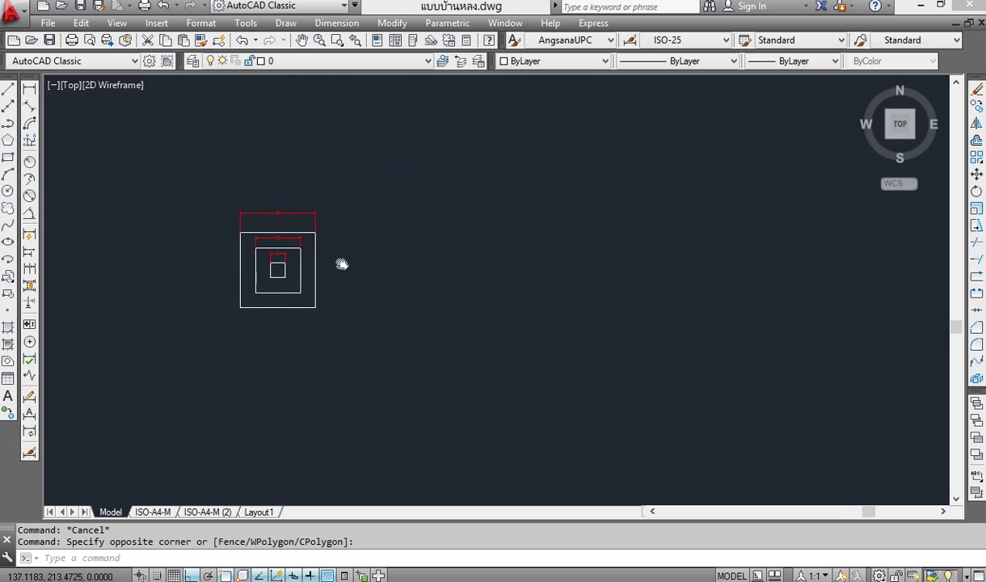
Step: Copy all six objects of the dimensioned nested squares to a spot right of the original
left_click(977, 106)
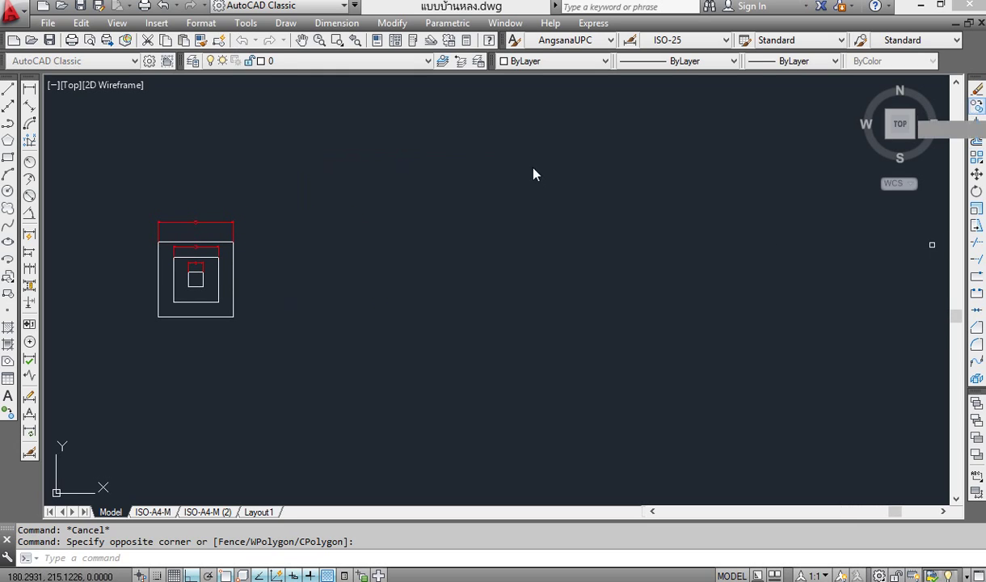
left_click(304, 169)
left_click(130, 360)
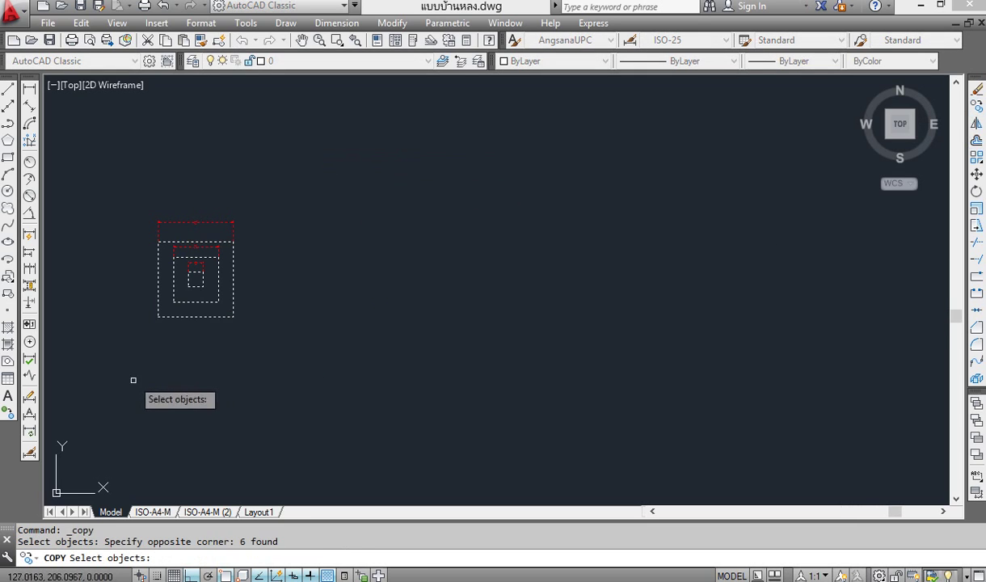
key("Return")
left_click(194, 376)
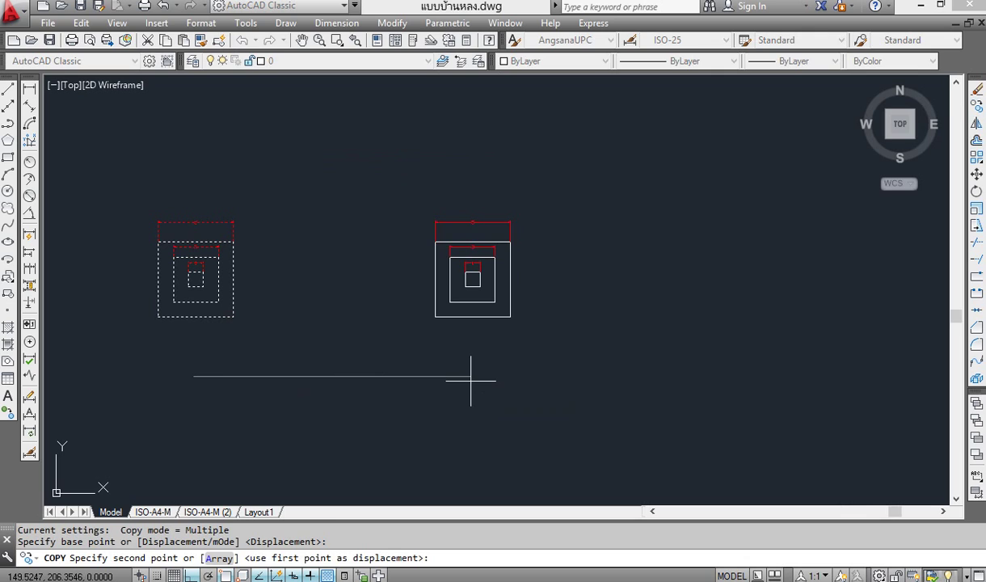
left_click(471, 380)
right_click(469, 385)
left_click(514, 178)
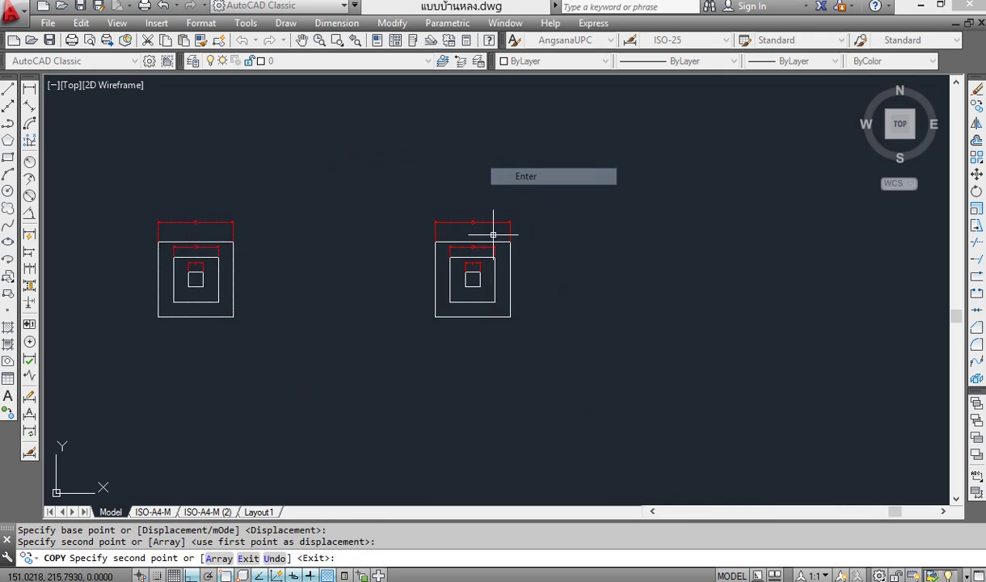
mouse_move(393, 317)
middle_mouse_down()
mouse_move(470, 307)
mouse_move(493, 316)
middle_mouse_up()
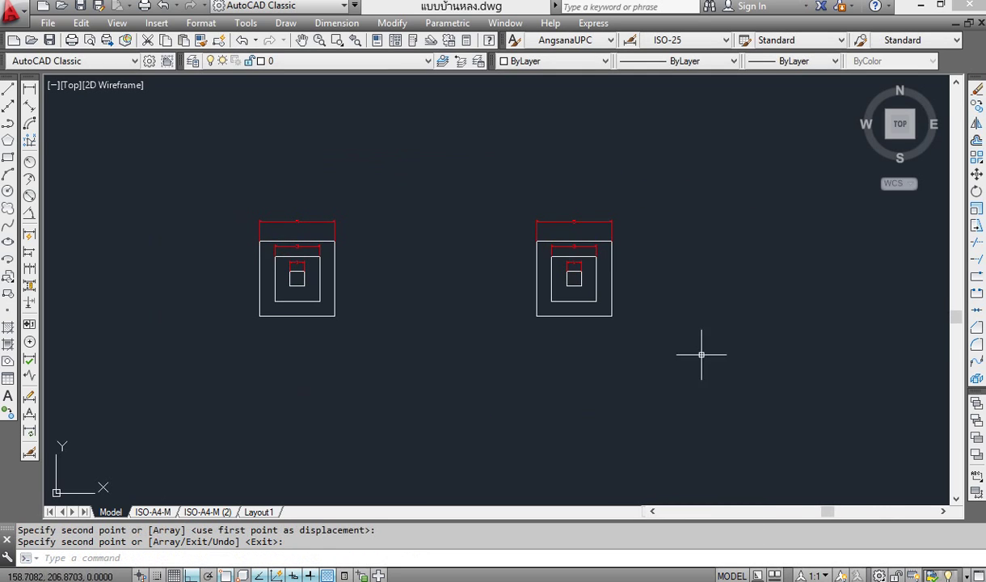
Step: Zoom to extents, then zoom out slightly and pan to centre both sets of squares
left_click(116, 22)
mouse_move(137, 98)
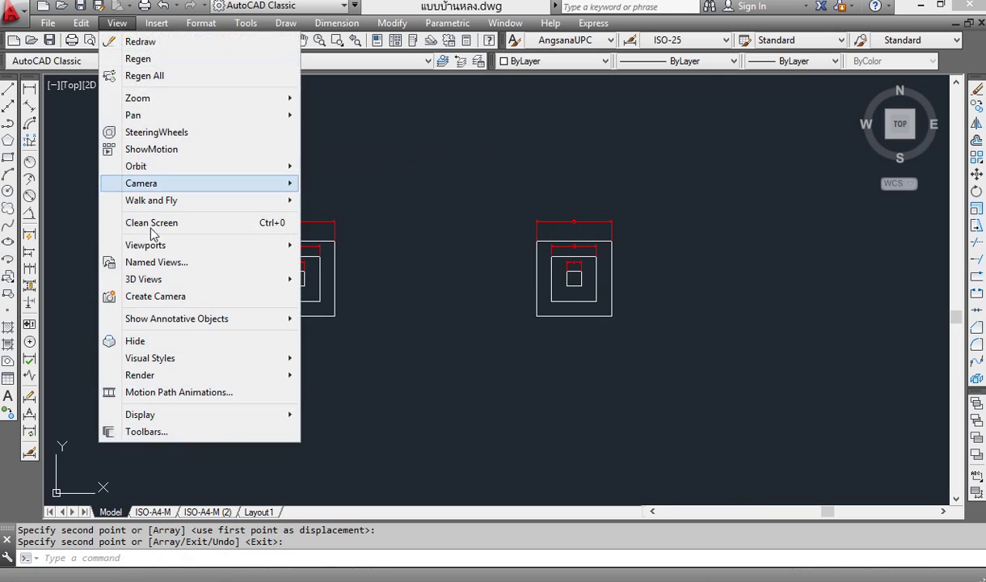
left_click(335, 284)
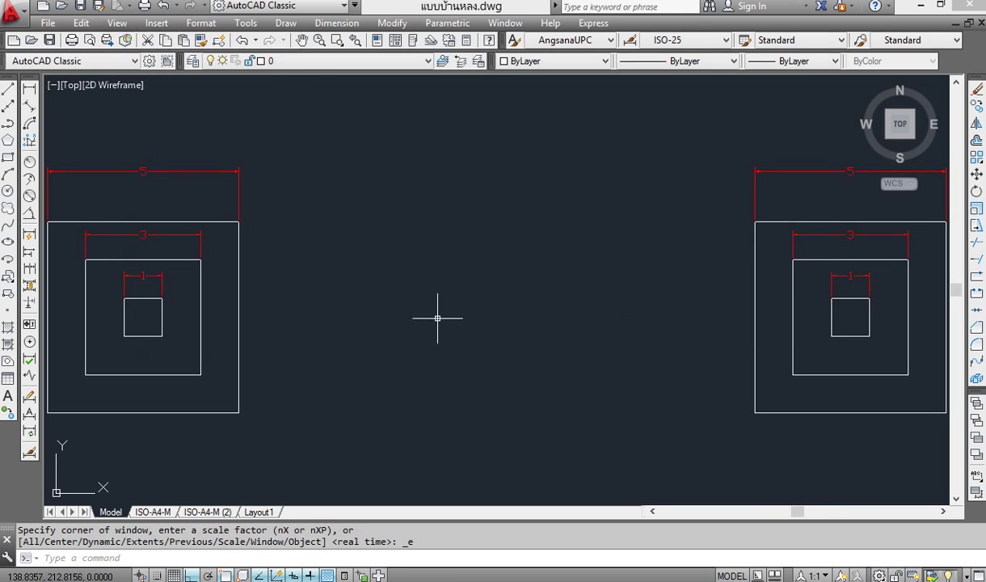
scroll(619, 300, "down", 2)
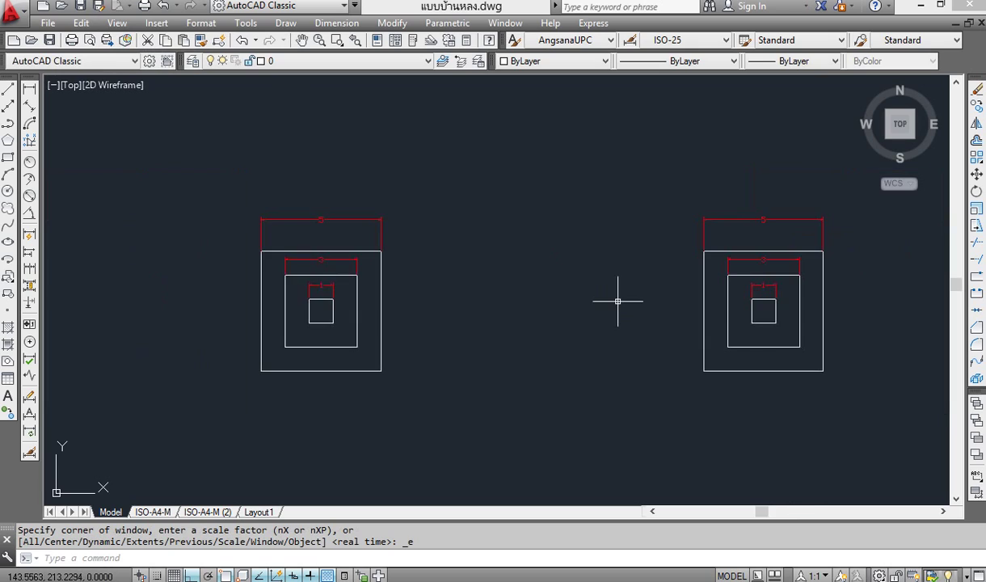
middle_click_drag(619, 300, 427, 290)
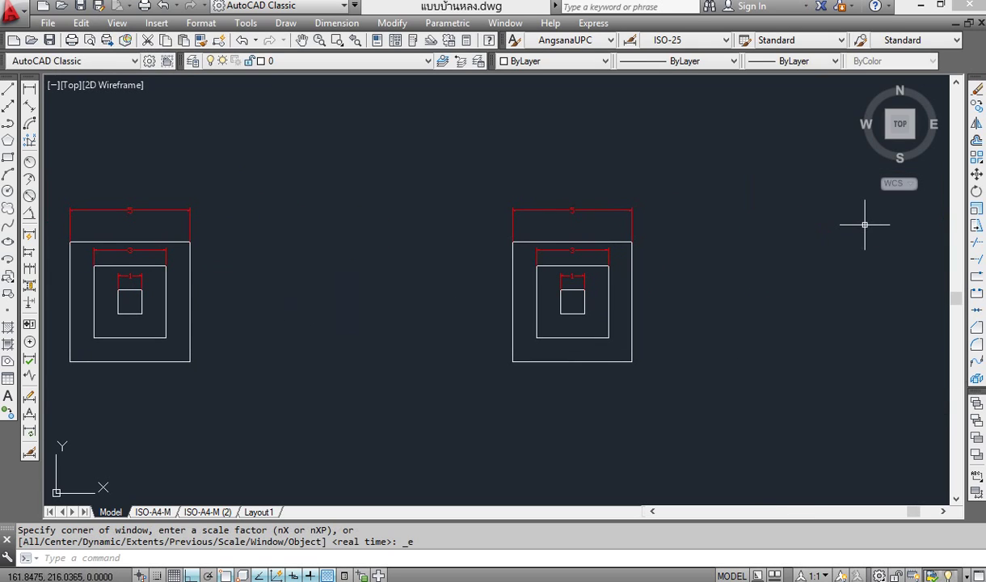
Step: Scale the right outer square and its dimension by 2 about its lower-right corner
left_click(976, 211)
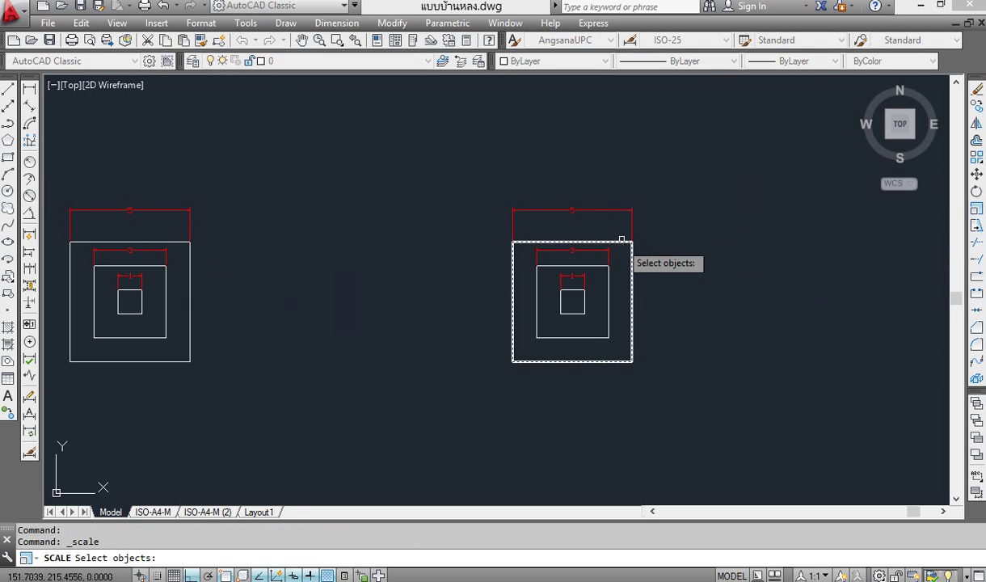
left_click(652, 197)
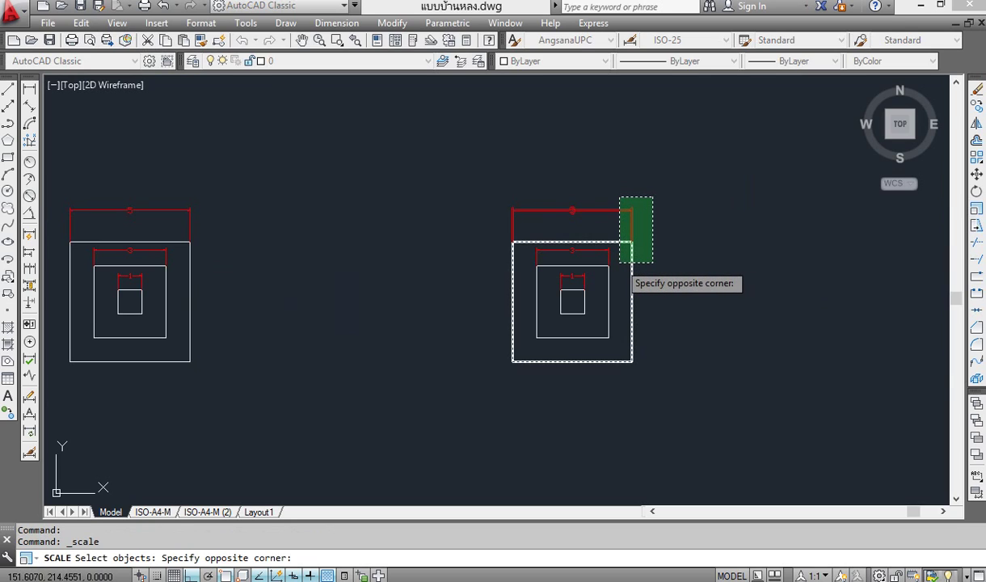
left_click(619, 262)
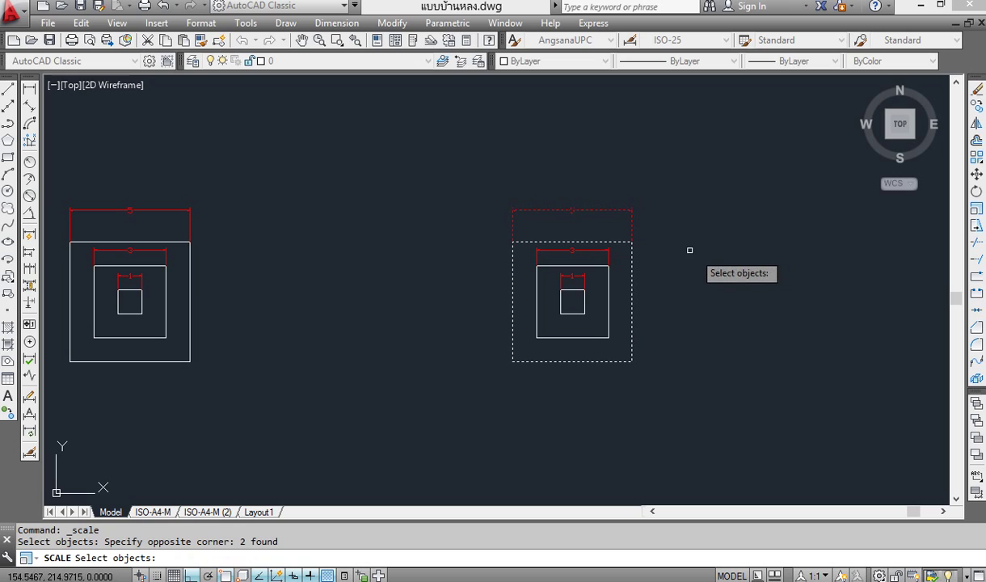
key("Return")
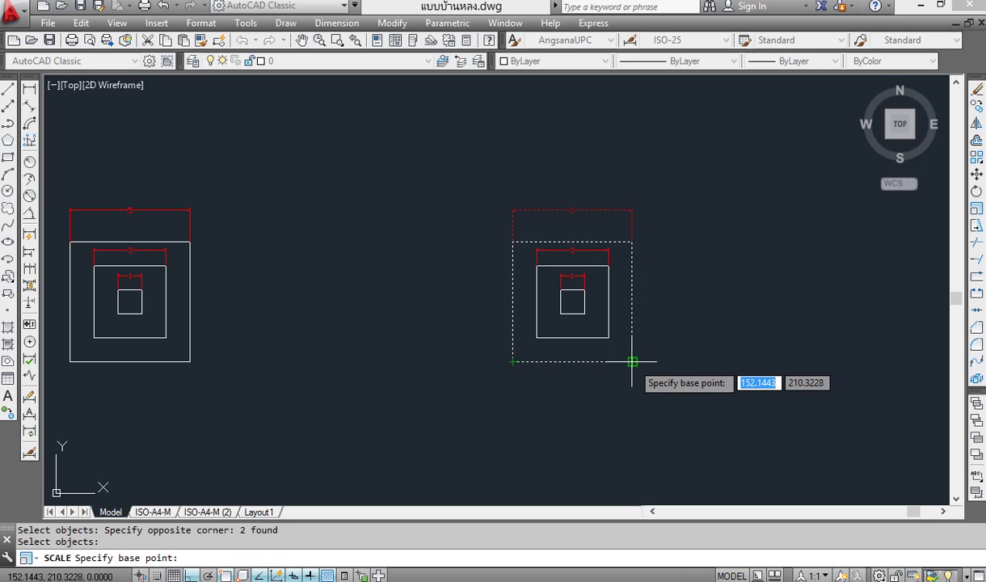
left_click(633, 362)
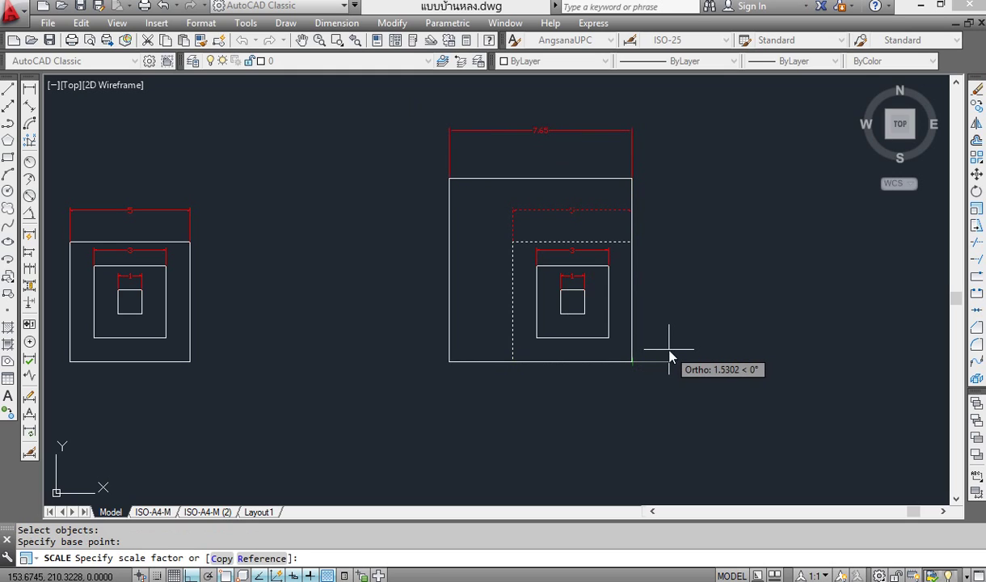
type("2")
key("Return")
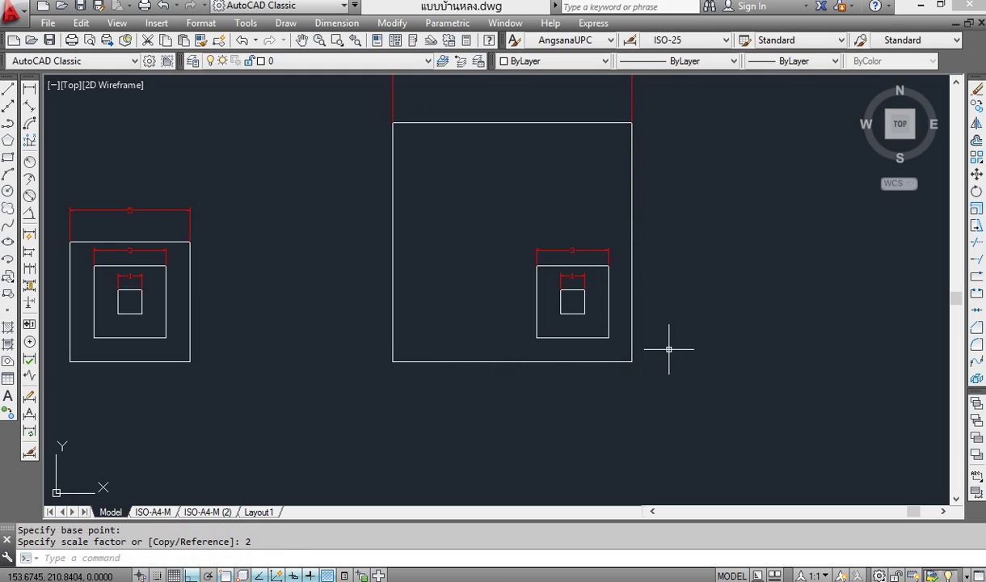
scroll(668, 349, "down", 1)
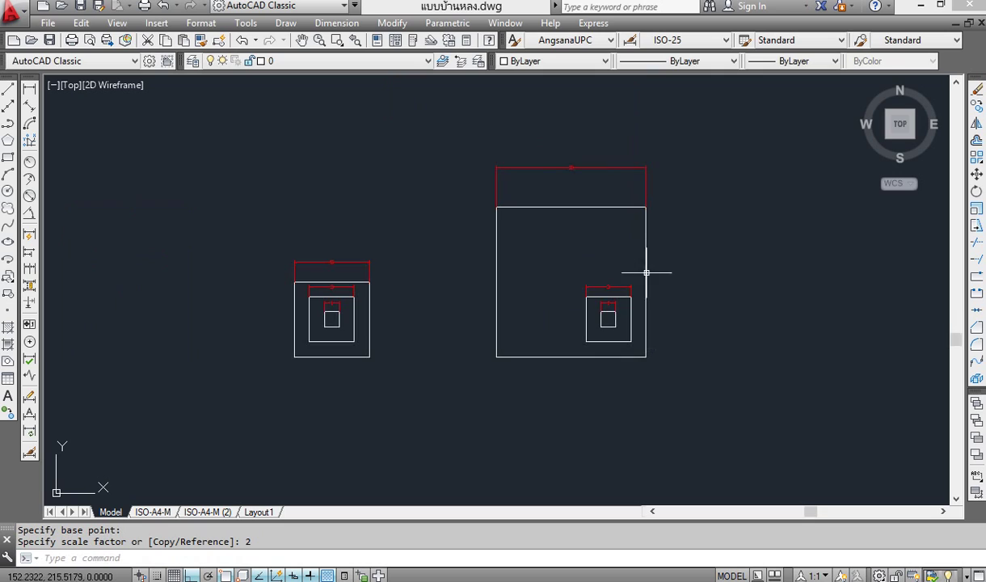
scroll(595, 148, "up", 1)
mouse_move(582, 295)
middle_mouse_down()
mouse_move(535, 320)
mouse_move(582, 302)
middle_mouse_up()
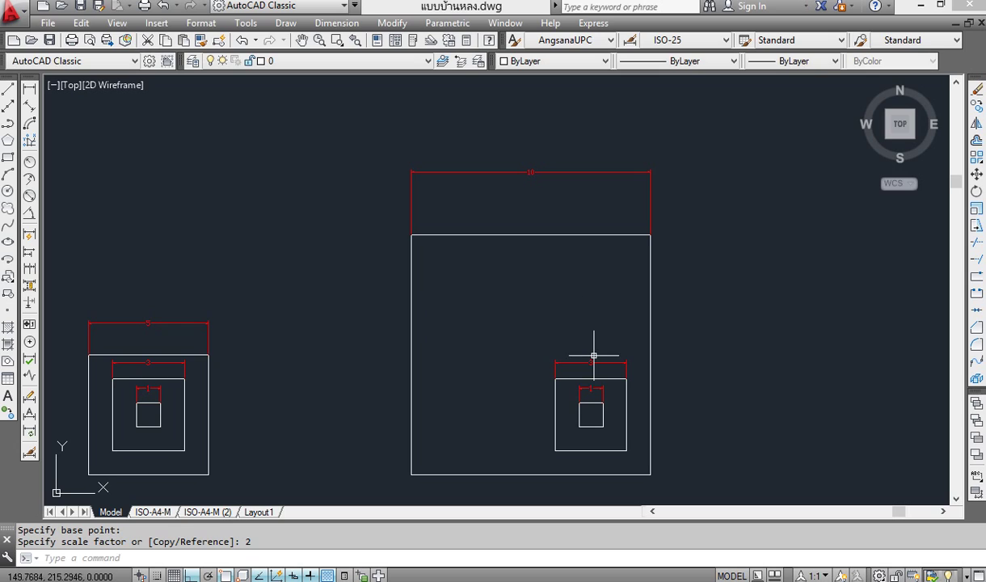
mouse_move(181, 366)
middle_mouse_down()
mouse_move(247, 322)
mouse_move(243, 332)
middle_mouse_up()
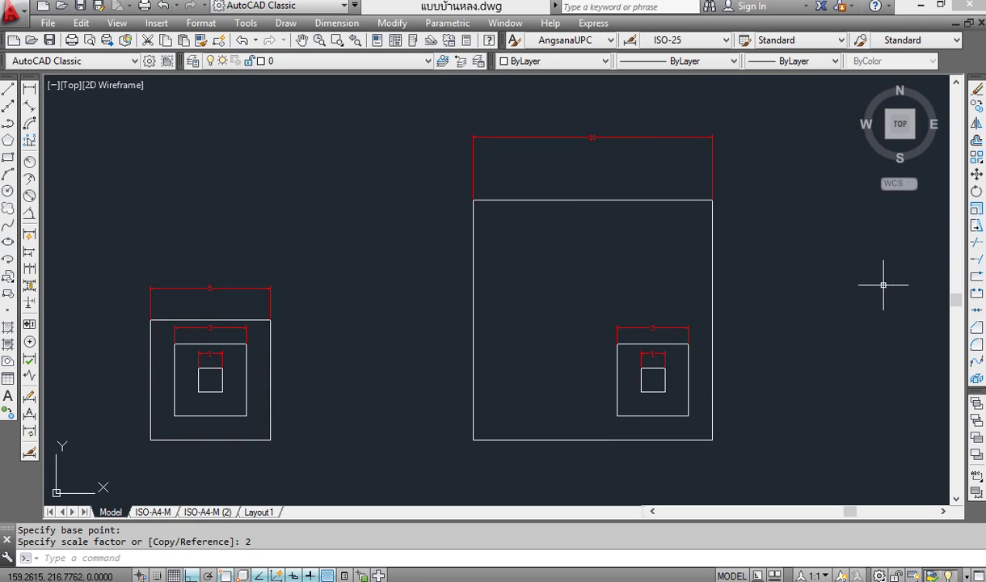
Step: Scale the enlarged right square and its dimension by 0.5 about its lower-right corner
left_click(976, 212)
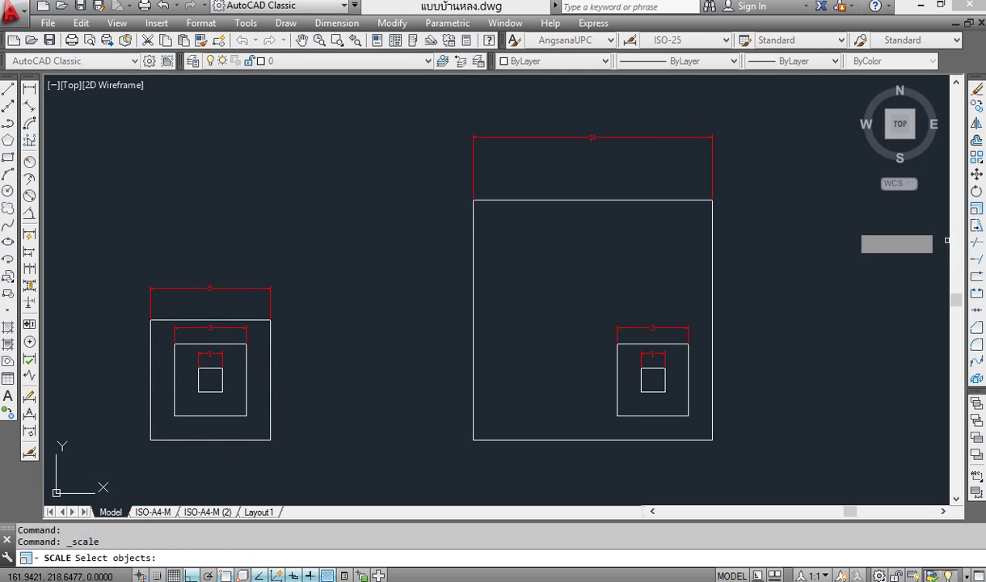
left_click(732, 171)
left_click(668, 249)
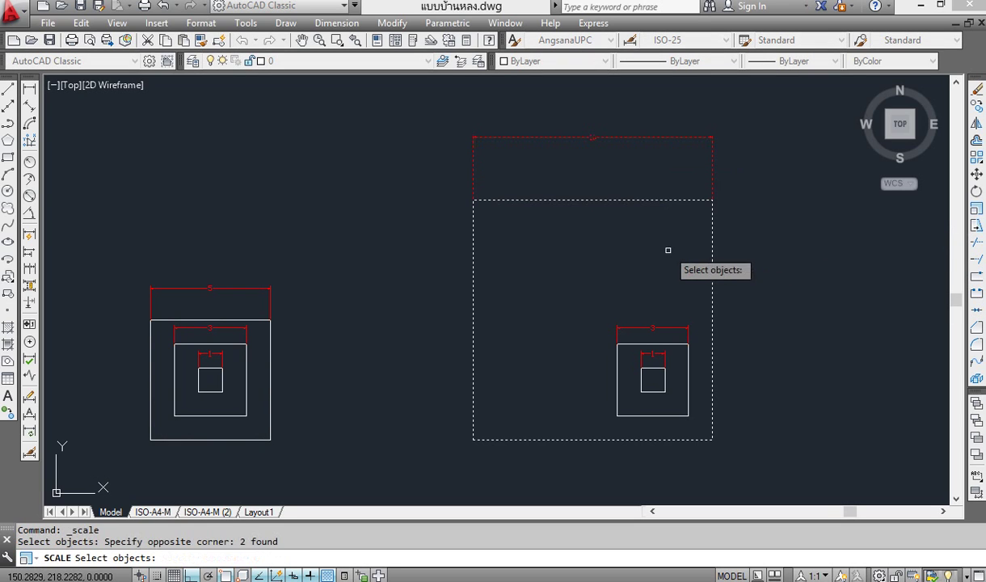
key("Return")
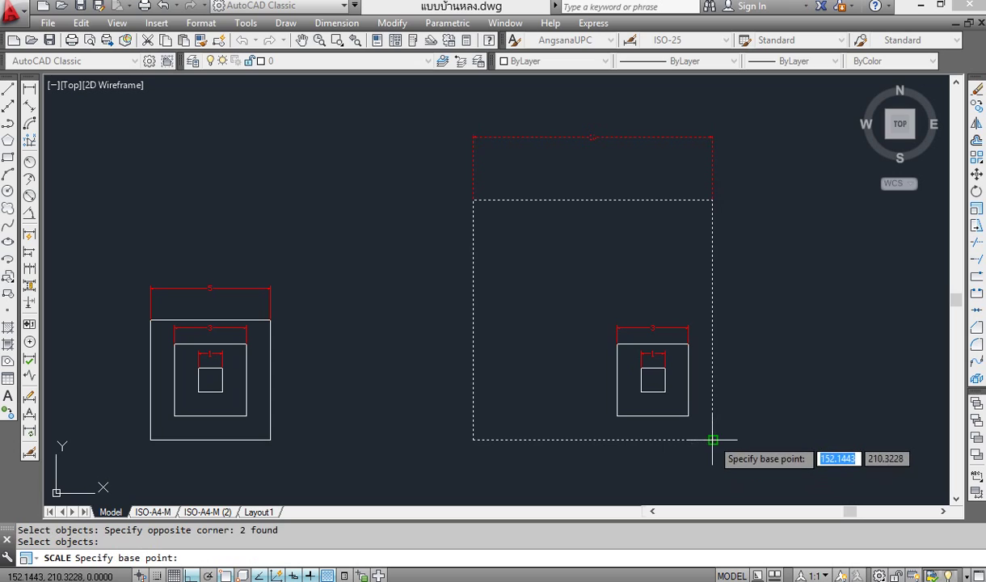
left_click(712, 440)
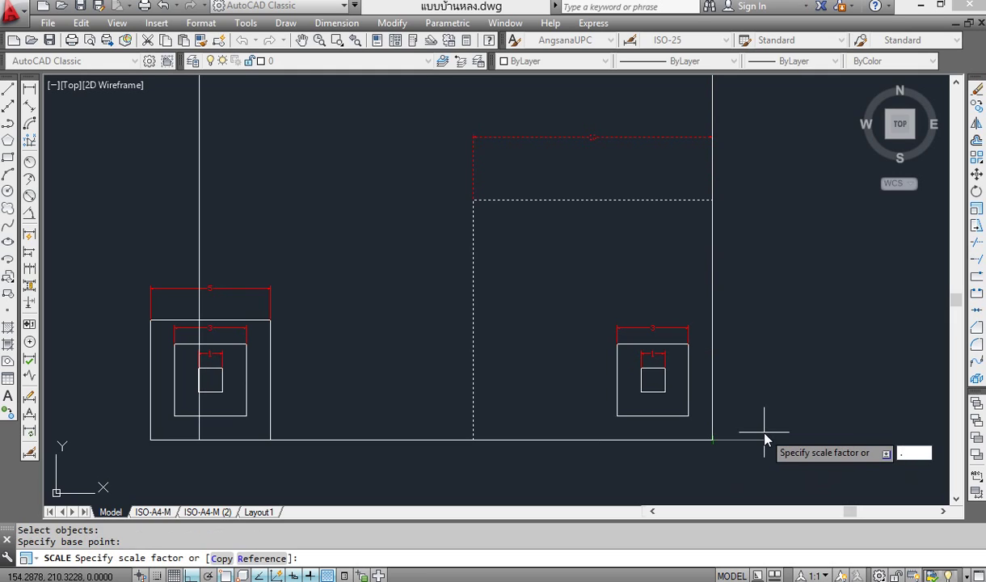
type("5")
key("Return")
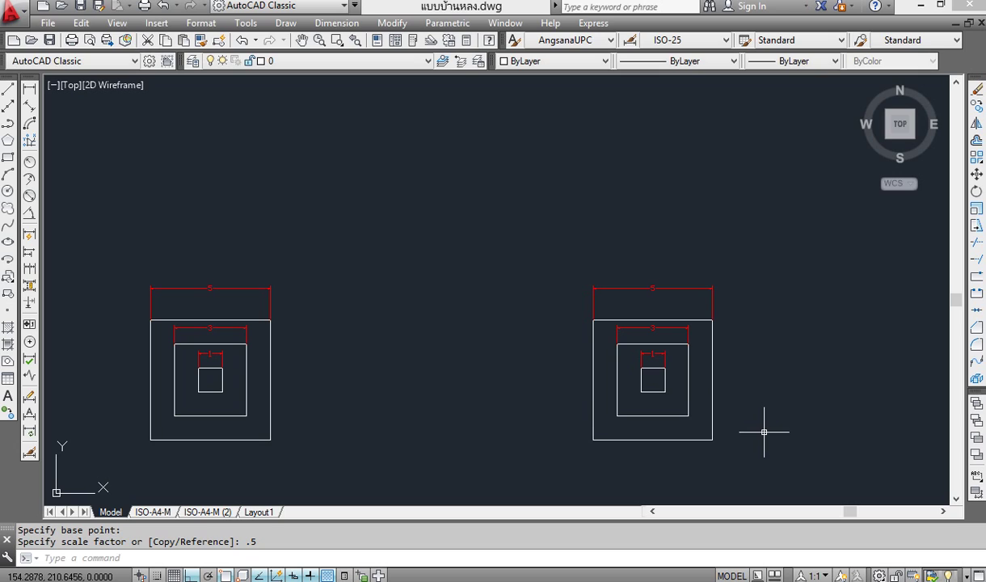
left_click(977, 208)
left_click(743, 286)
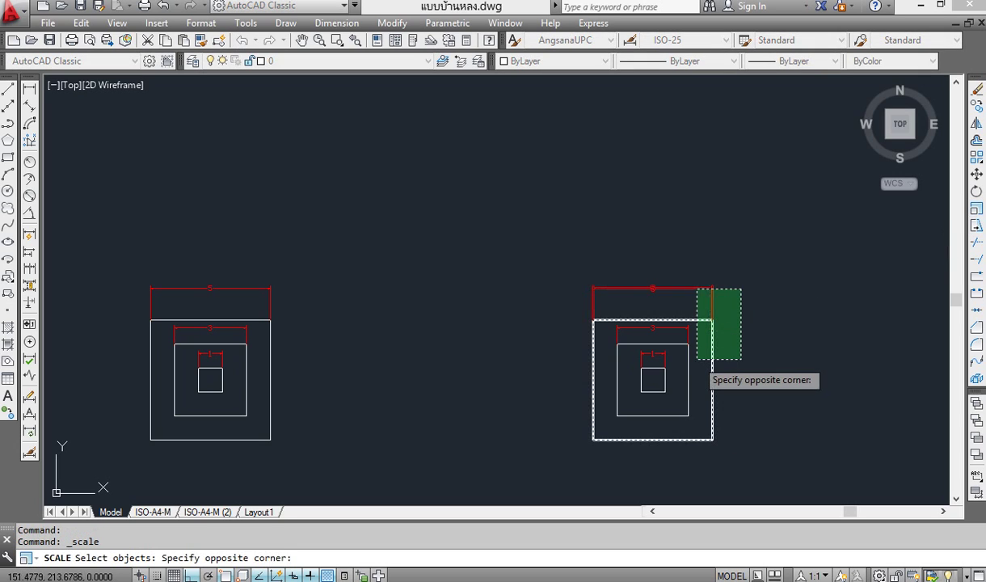
left_click(695, 359)
key("Return")
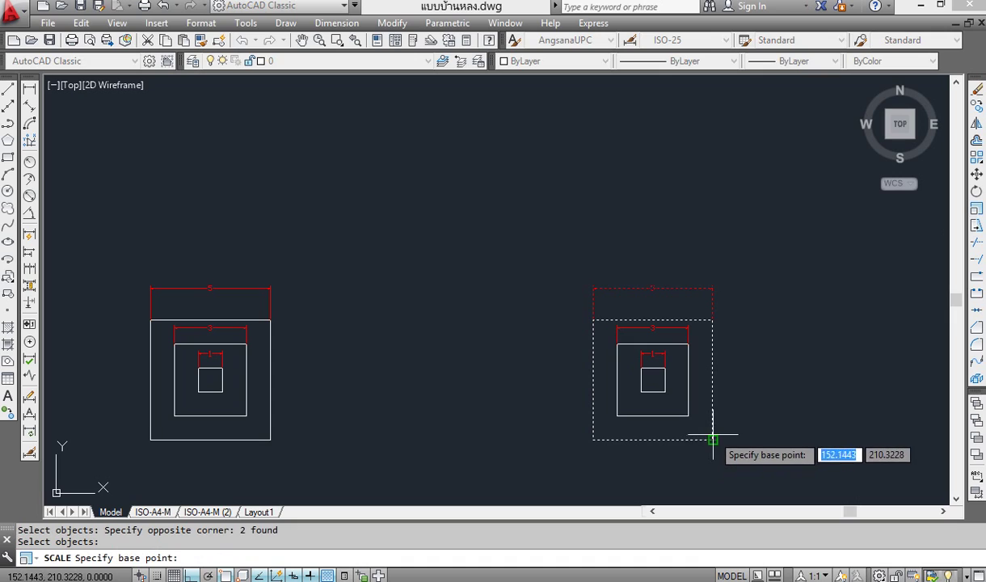
left_click(712, 440)
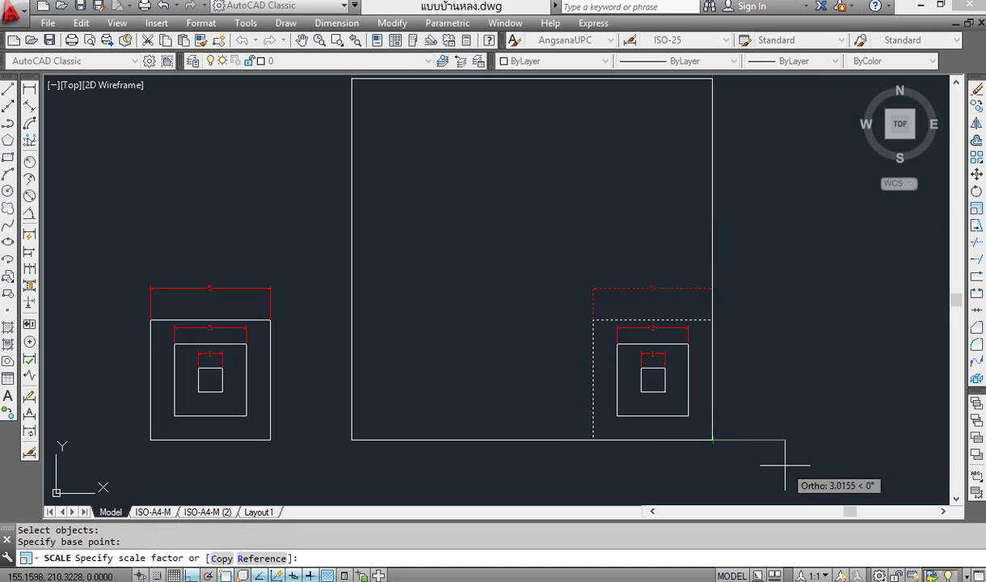
type("1")
key("Return")
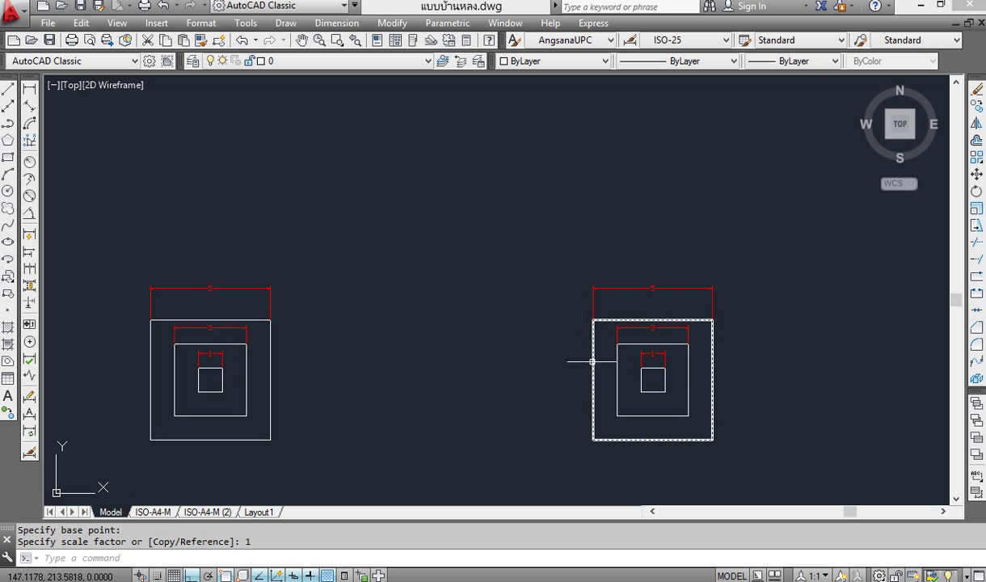
mouse_move(584, 359)
middle_mouse_down()
mouse_move(577, 289)
mouse_move(551, 282)
middle_mouse_up()
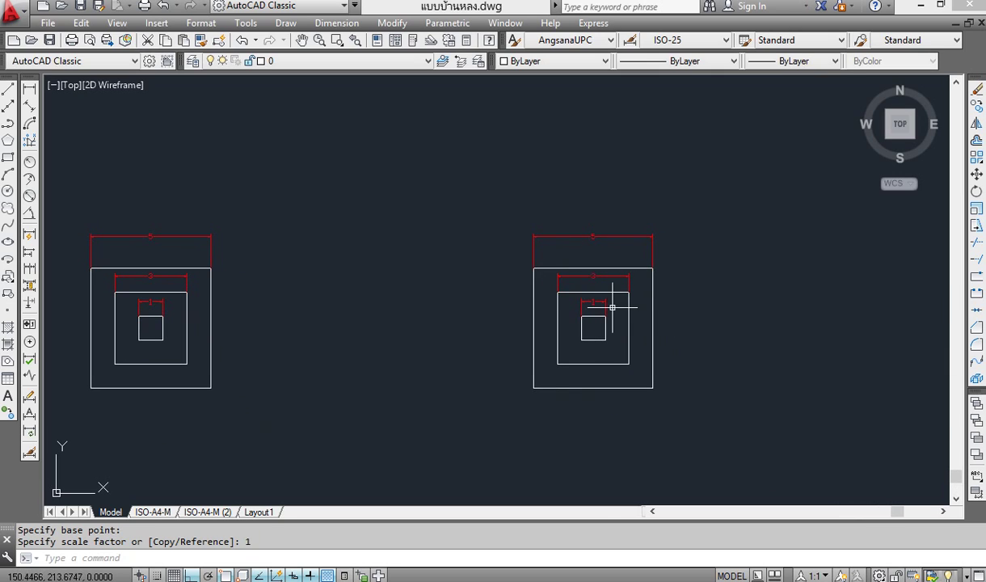
left_click(594, 268)
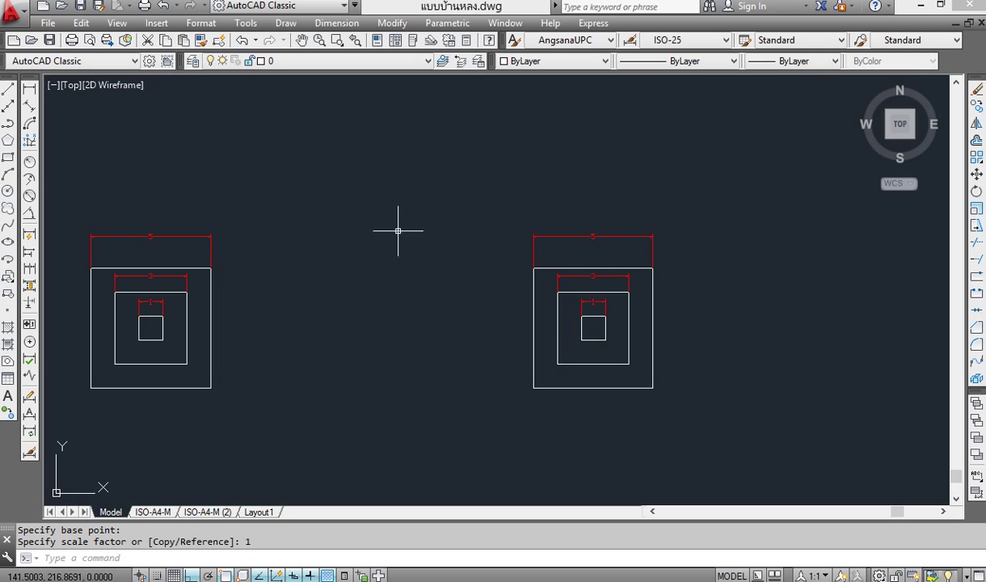
Step: Define block 1234 from all six right-hand objects, with its base at the lower-left corner
left_click(286, 25)
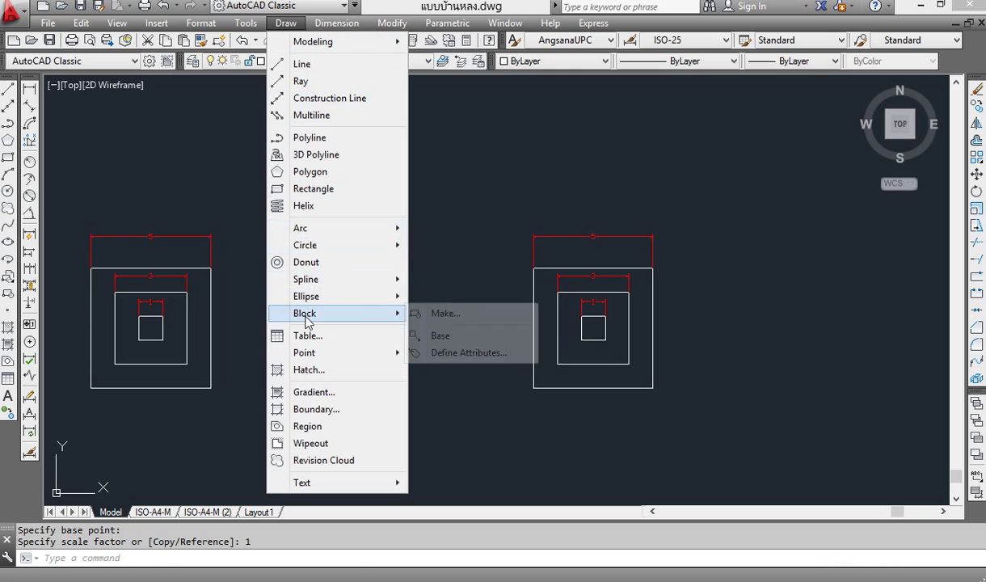
mouse_move(305, 313)
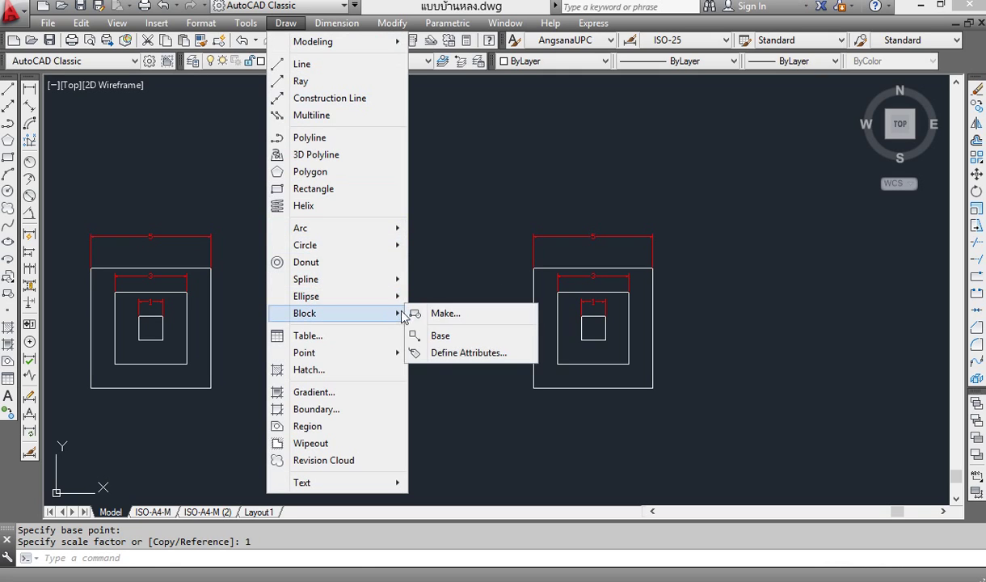
left_click(453, 315)
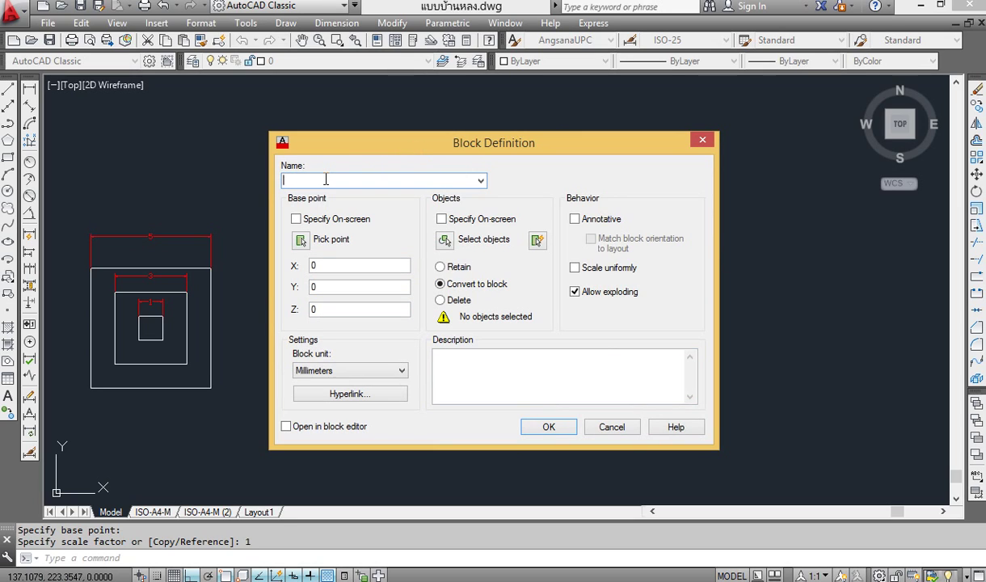
type("12")
type("34")
left_click(302, 241)
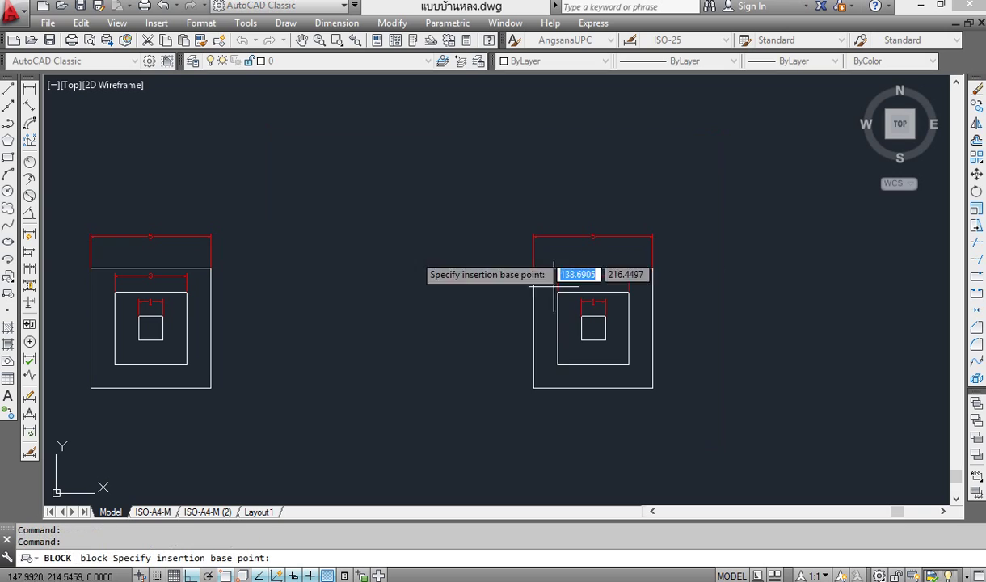
left_click(534, 389)
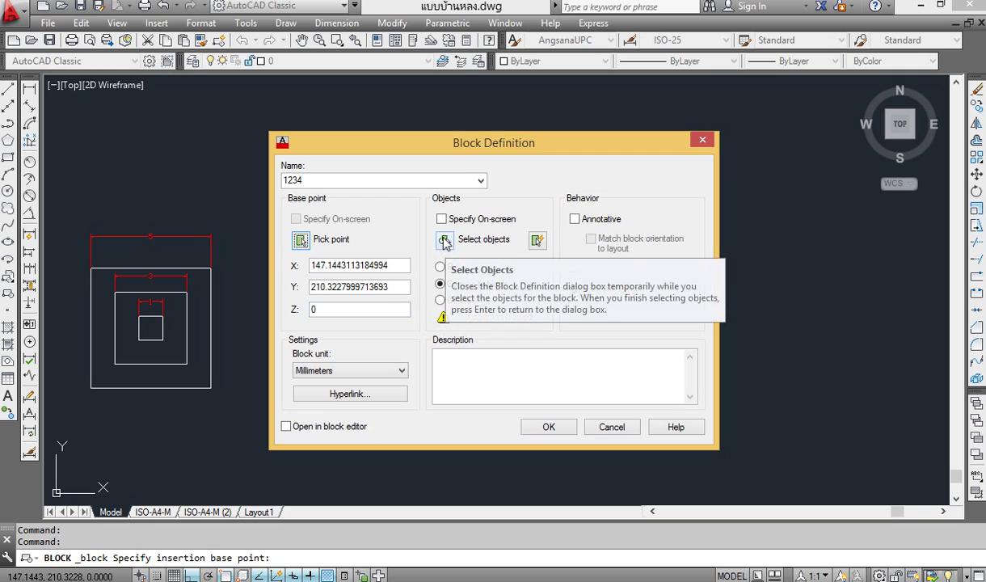
left_click(444, 241)
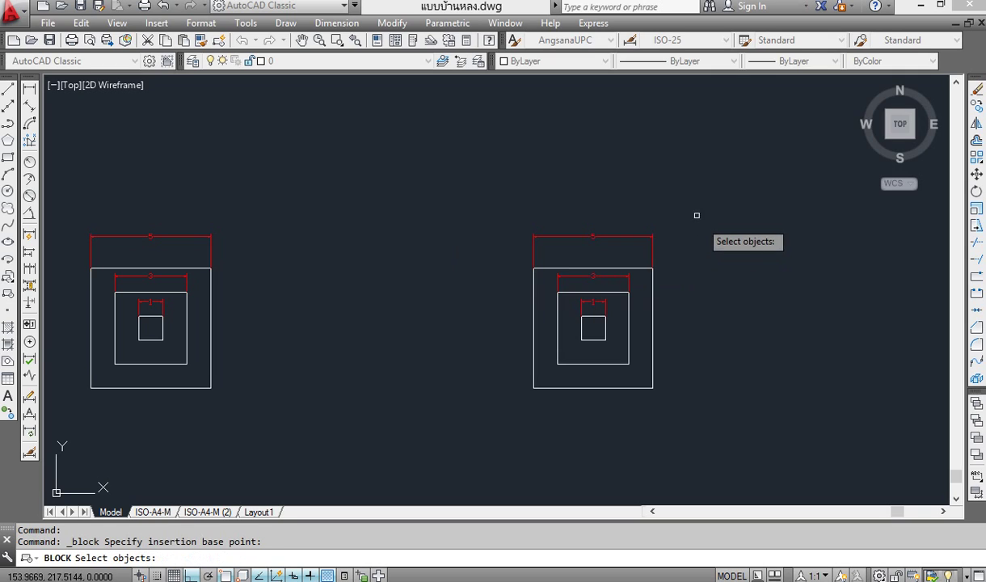
left_click(697, 210)
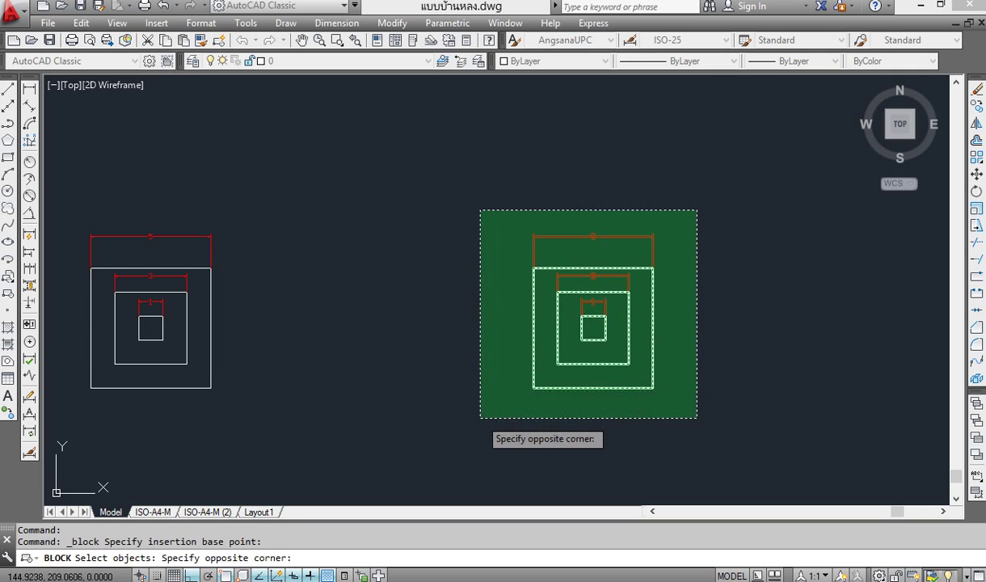
left_click(480, 418)
key("Return")
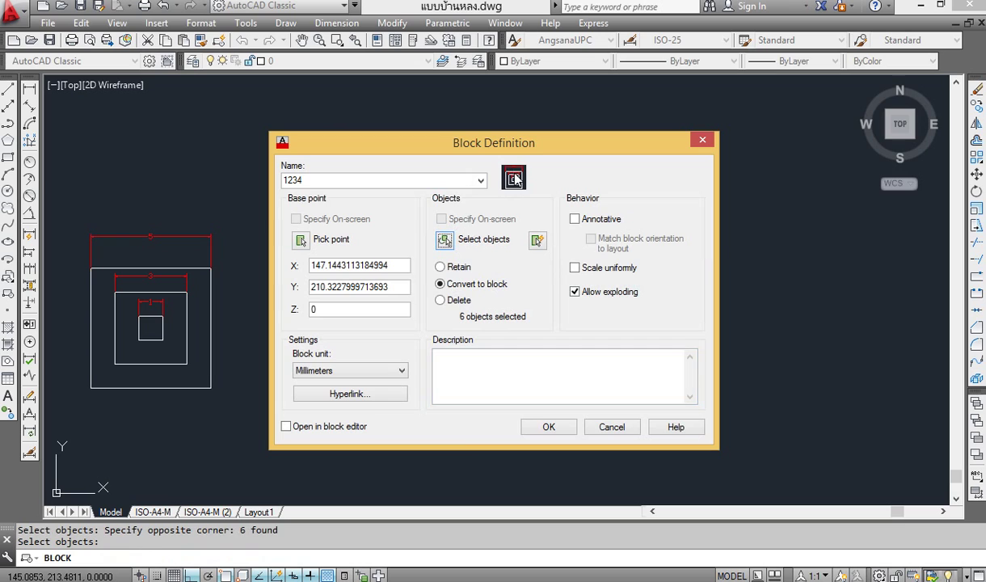
left_click(549, 428)
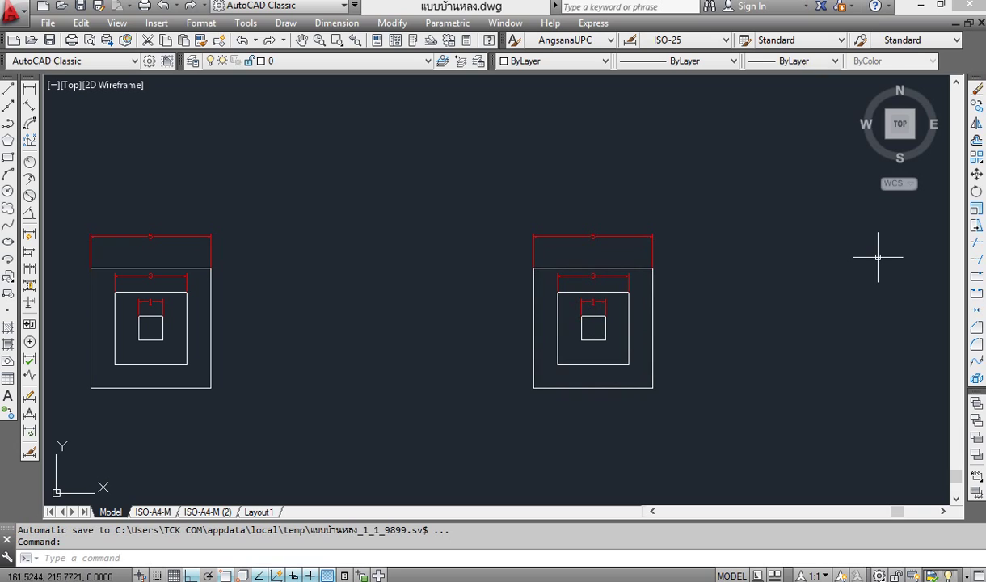
Step: Scale block 1234 by a factor of 2 about its lower-right corner
left_click(977, 210)
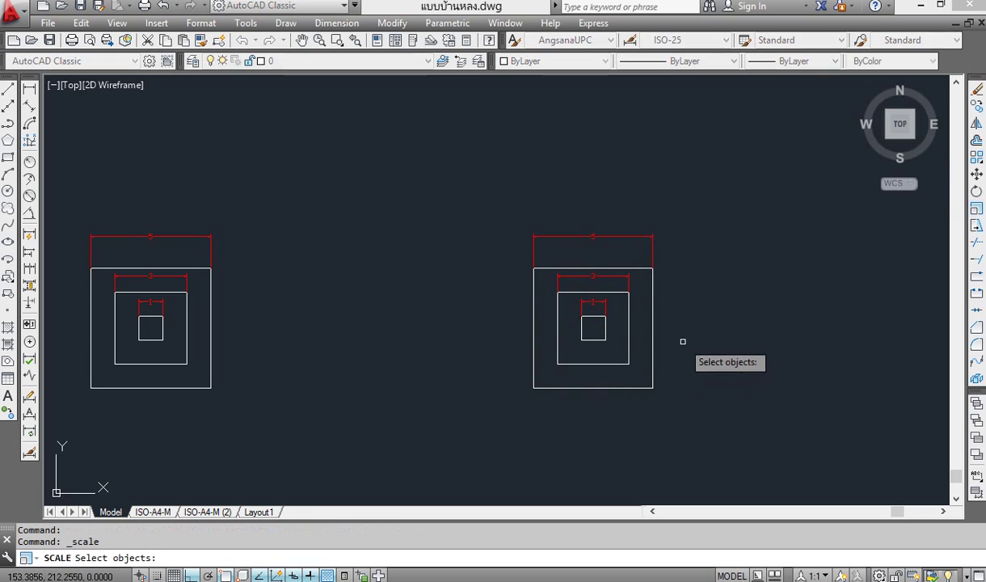
left_click(672, 258)
left_click(643, 288)
key("Return")
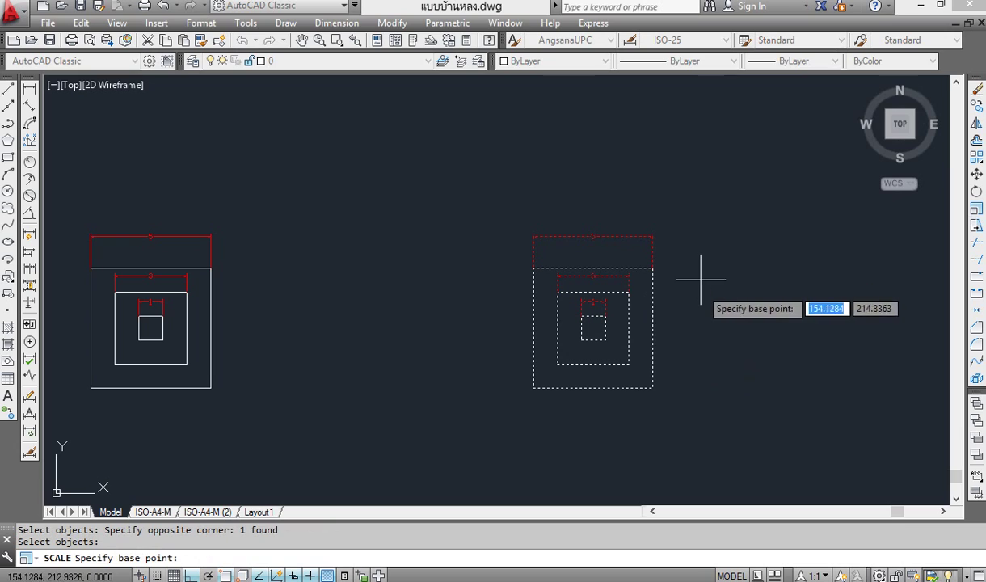
left_click(653, 388)
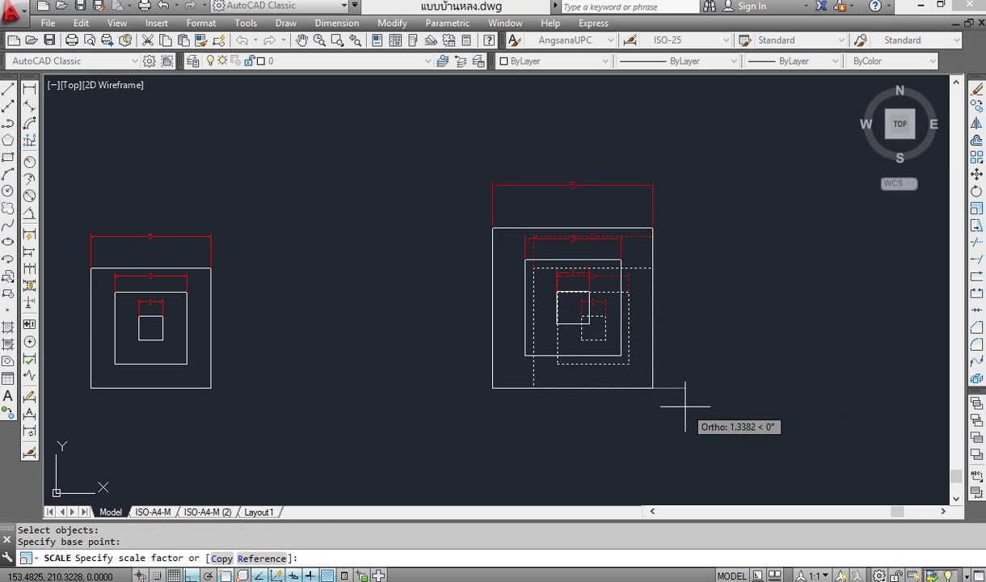
type("2")
key("Return")
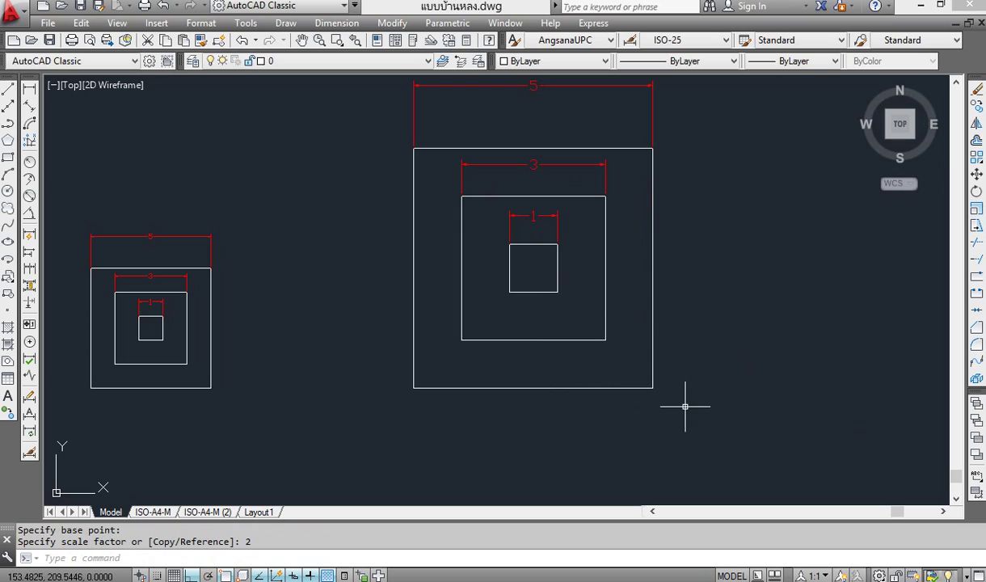
middle_click_drag(702, 341, 712, 428)
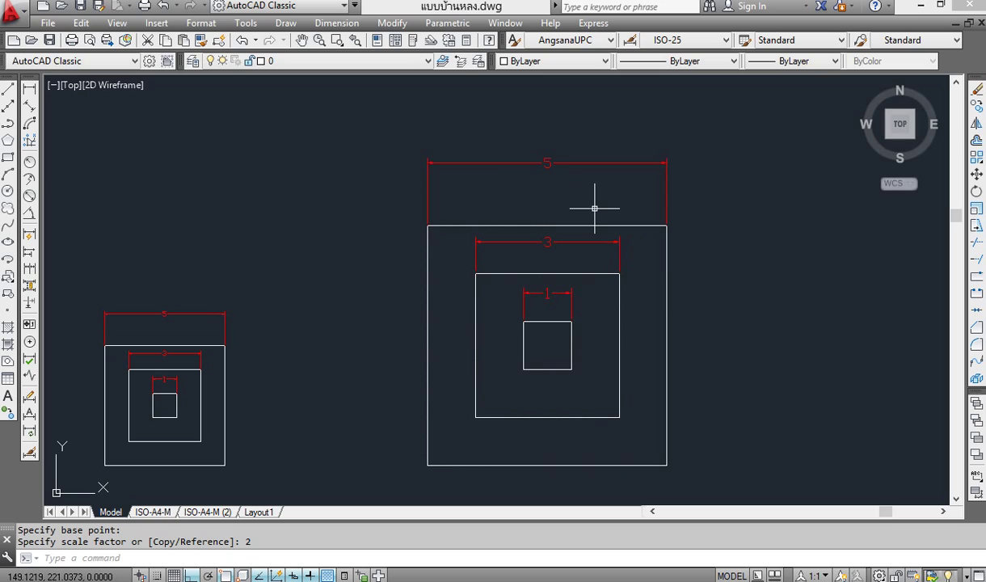
Step: Add a temporary linear dimension across the big square's top edge, reading 10
scroll(594, 208, "down", 2)
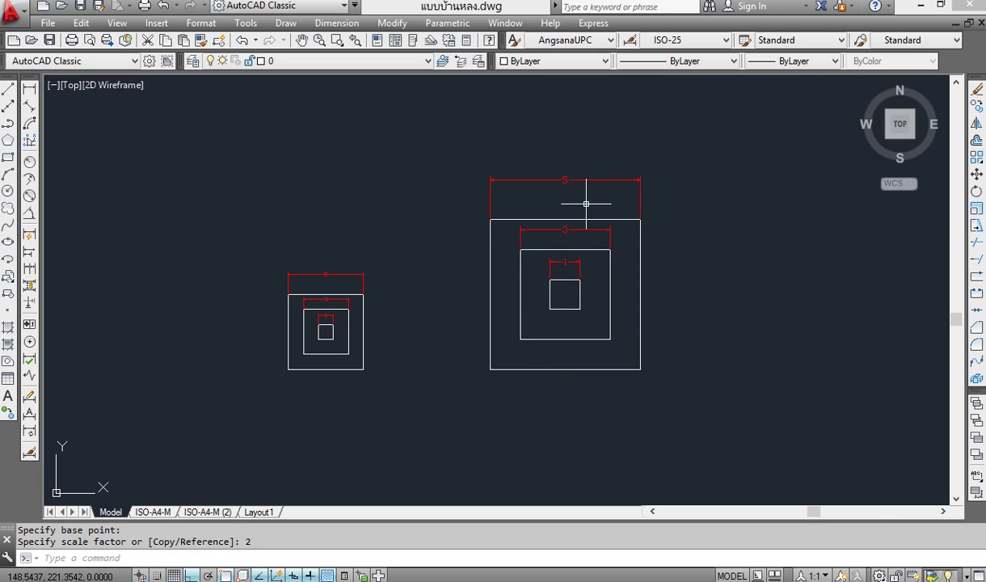
left_click(30, 91)
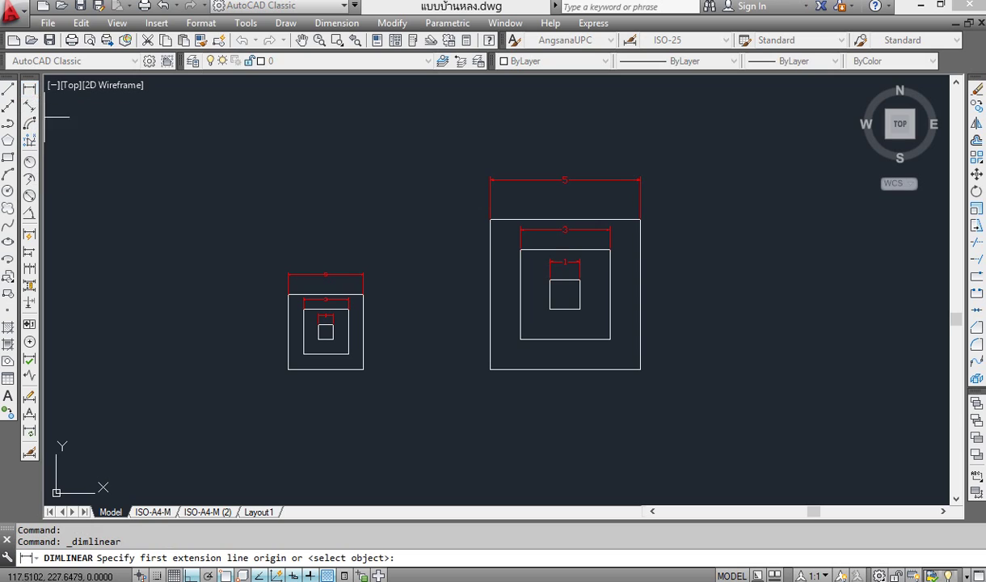
left_click(490, 219)
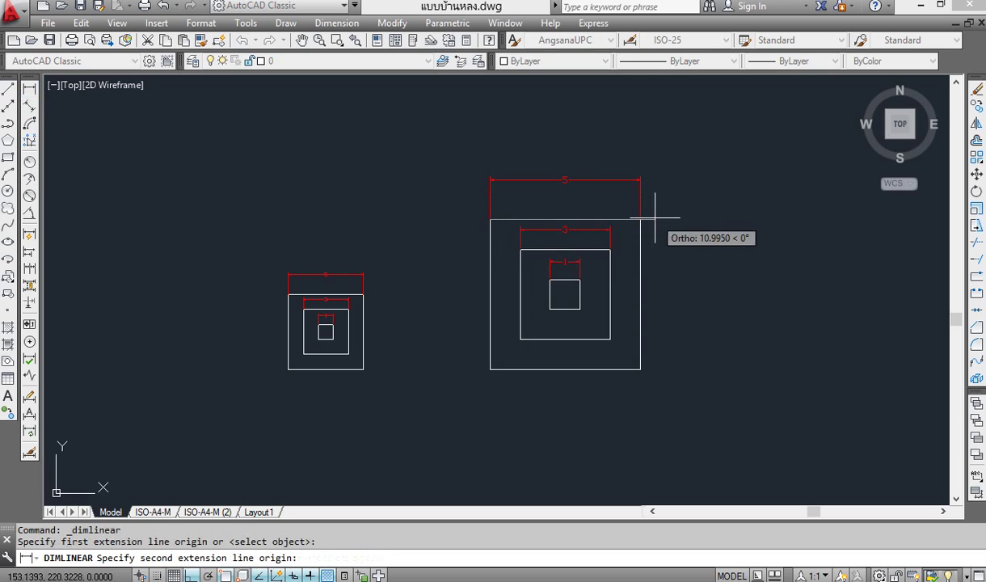
left_click(640, 219)
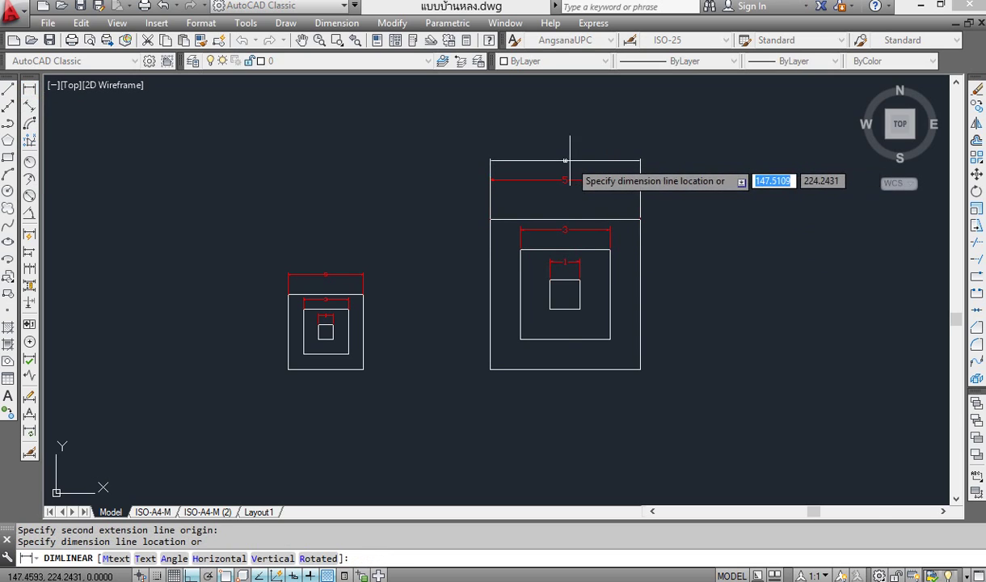
scroll(568, 159, "up", 4)
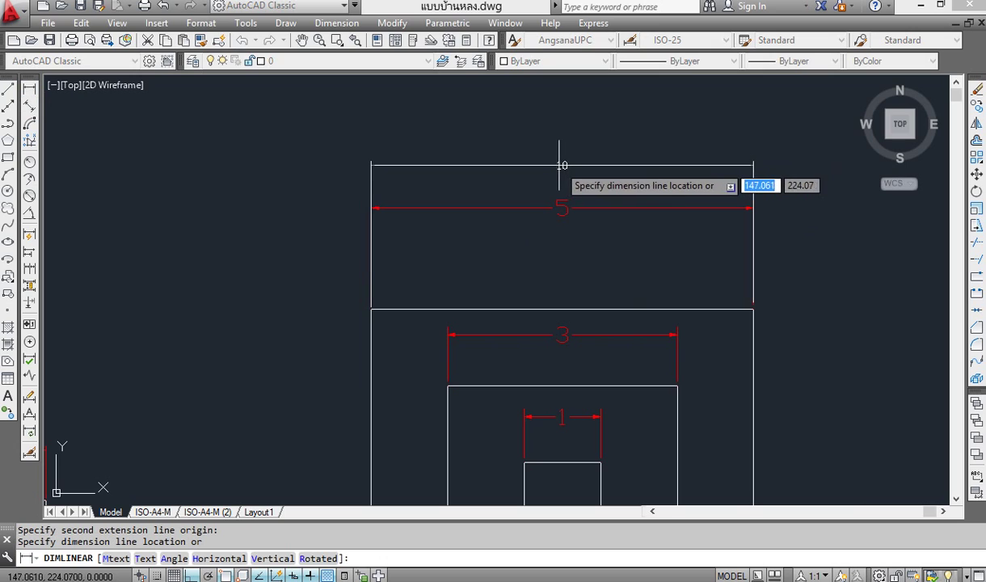
left_click(564, 161)
Step: Delete the temporary 10 dimension, then start Explode
scroll(566, 161, "down", 2)
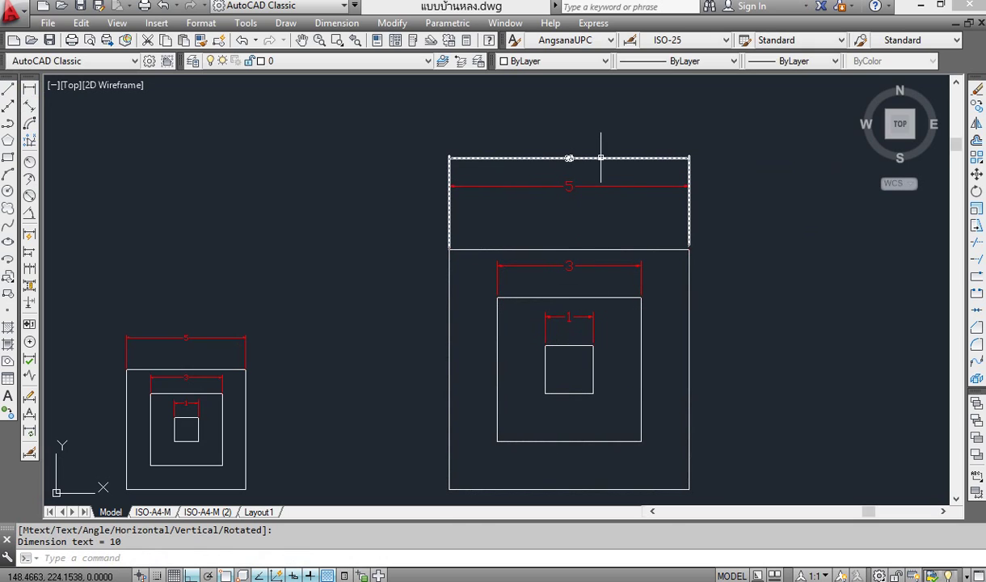
left_click(695, 145)
left_click(644, 161)
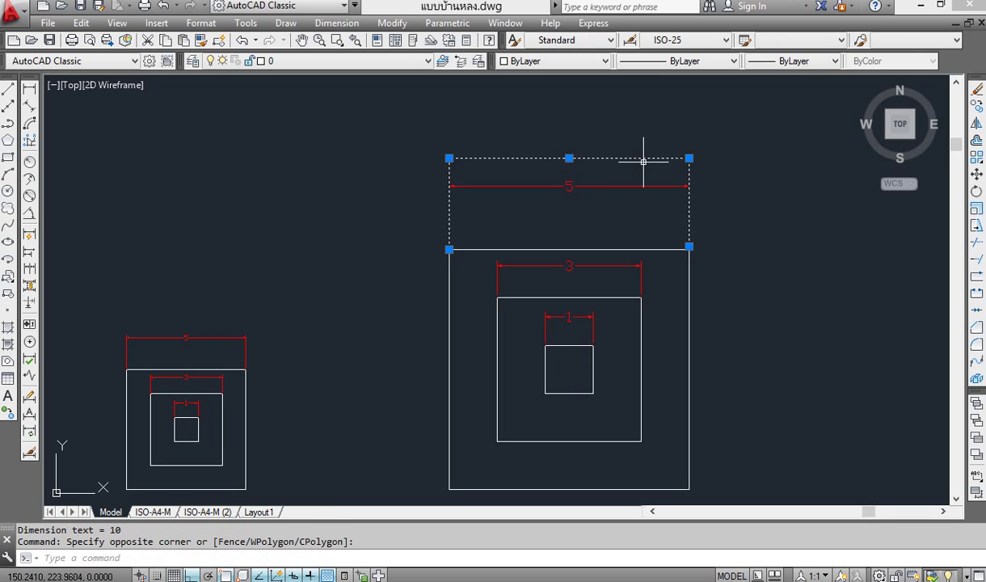
key("Delete")
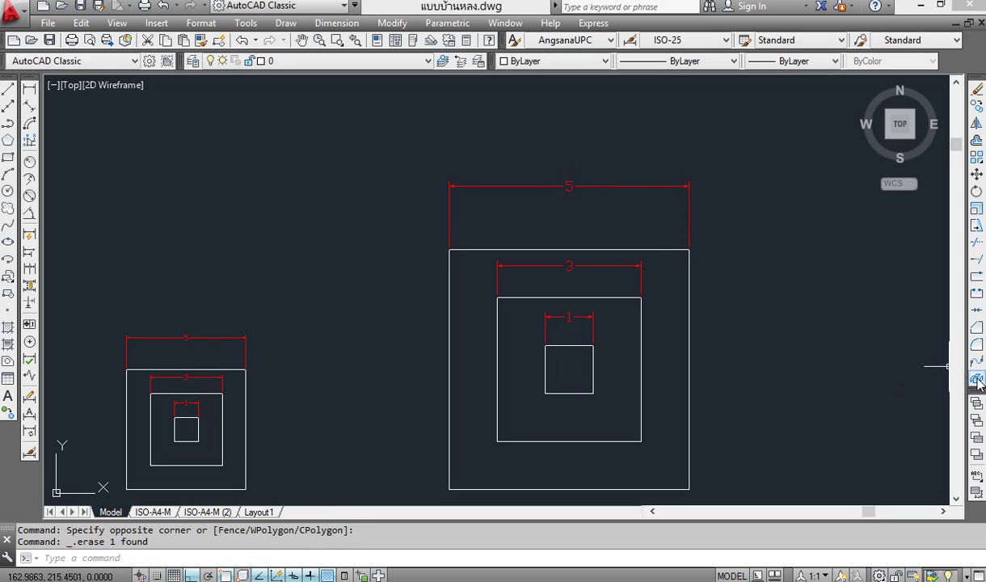
left_click(978, 381)
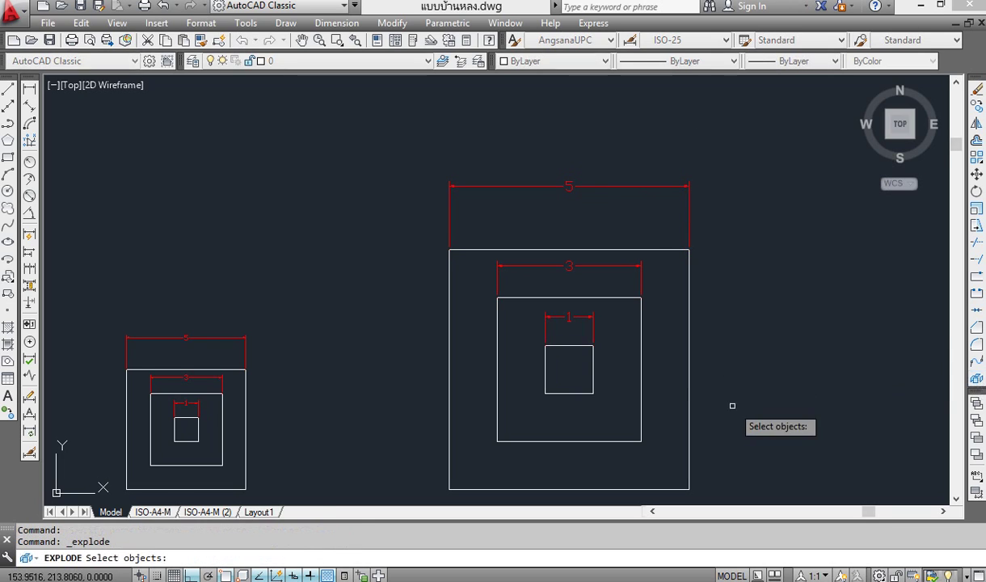
left_click(692, 389)
key("Return")
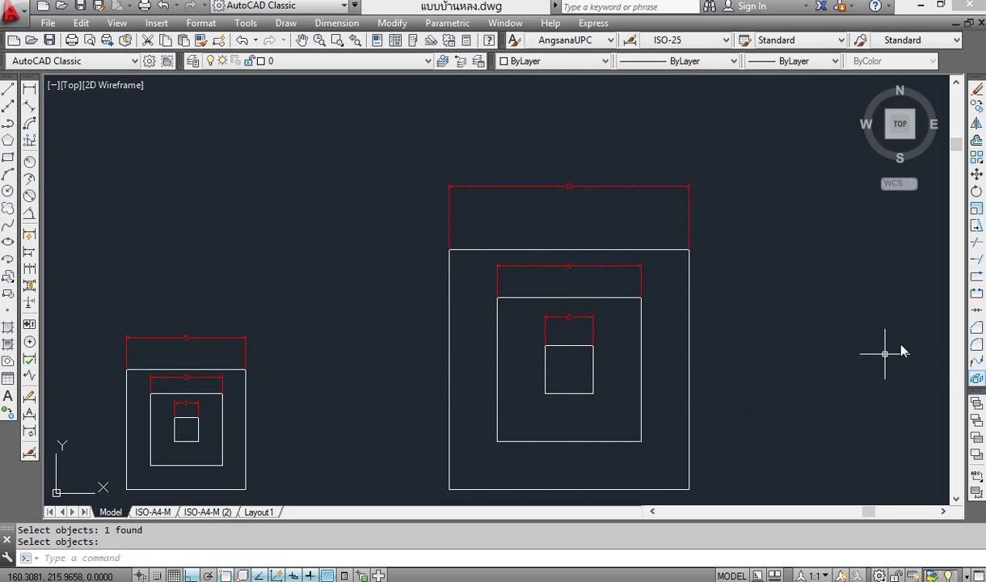
left_click(242, 42)
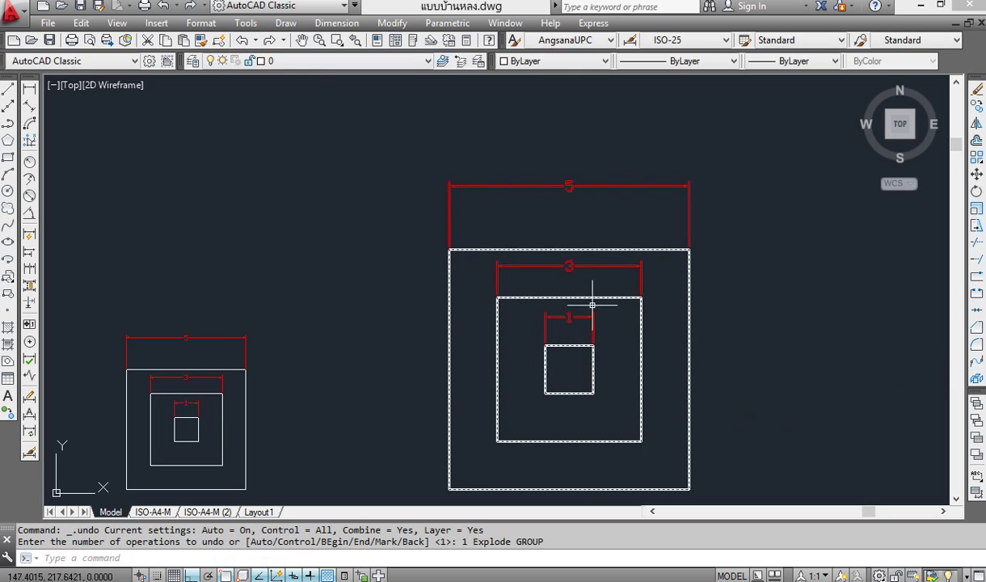
middle_click_drag(623, 286, 610, 252)
scroll(610, 252, "down", 4)
scroll(596, 239, "up", 2)
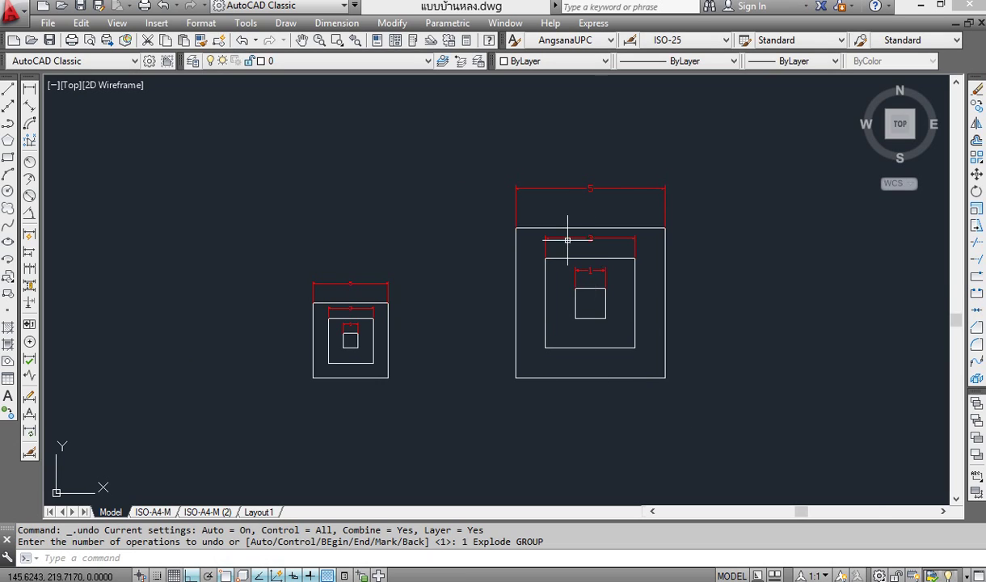
scroll(568, 233, "up", 2)
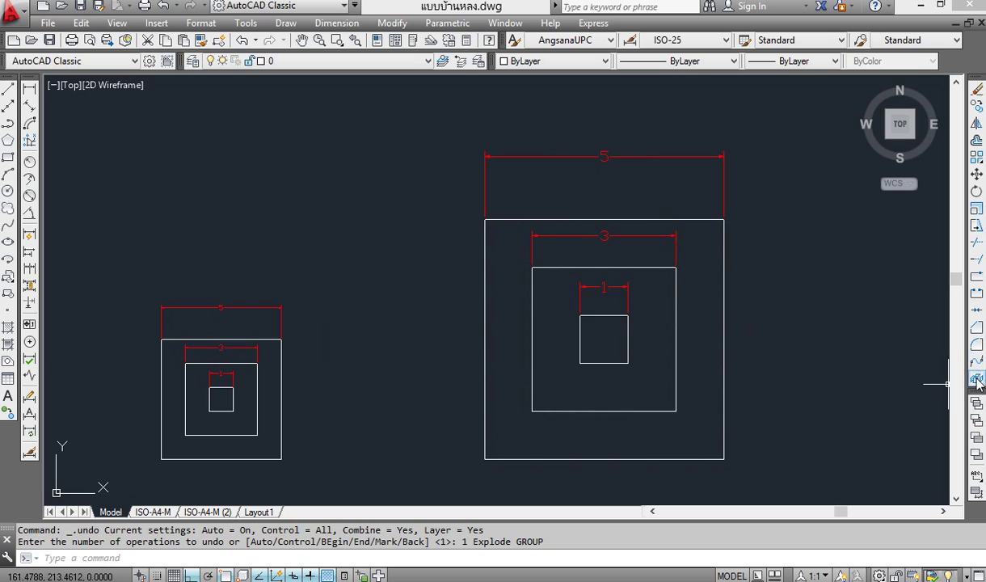
Step: Explode block 1234 so the doubled squares' dimensions read 10, 6 and 2
left_click(977, 380)
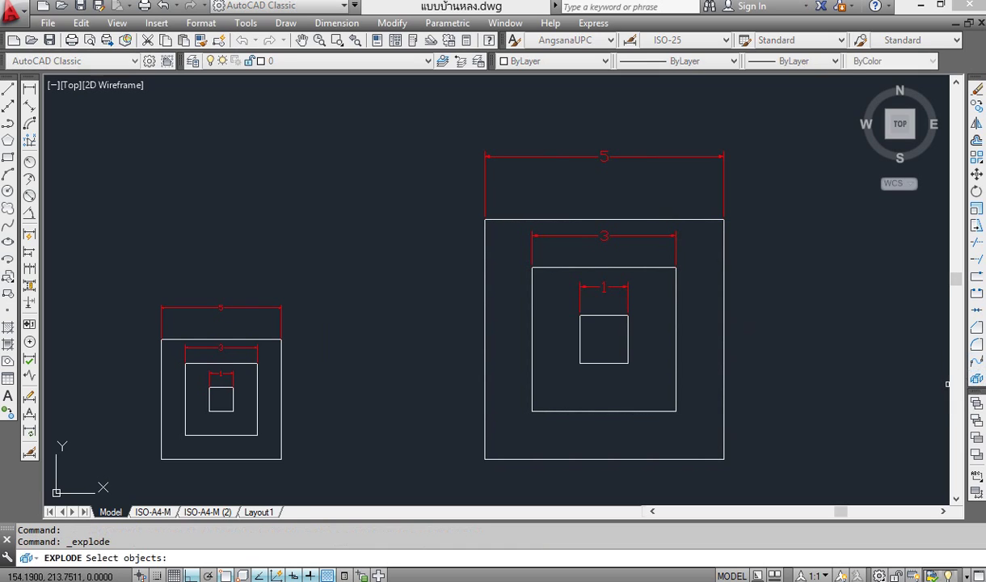
left_click(725, 341)
key("Return")
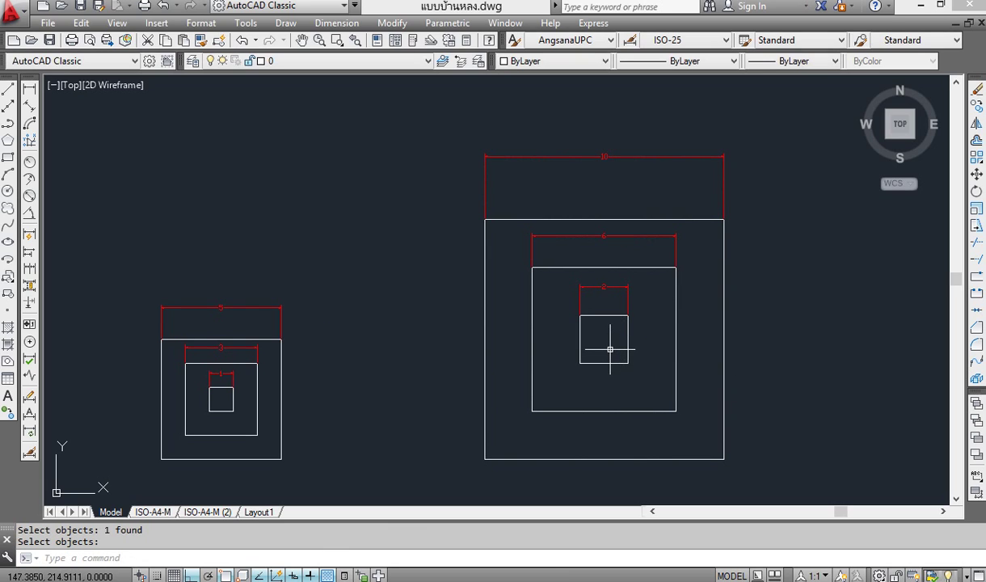
middle_click_drag(610, 349, 626, 314)
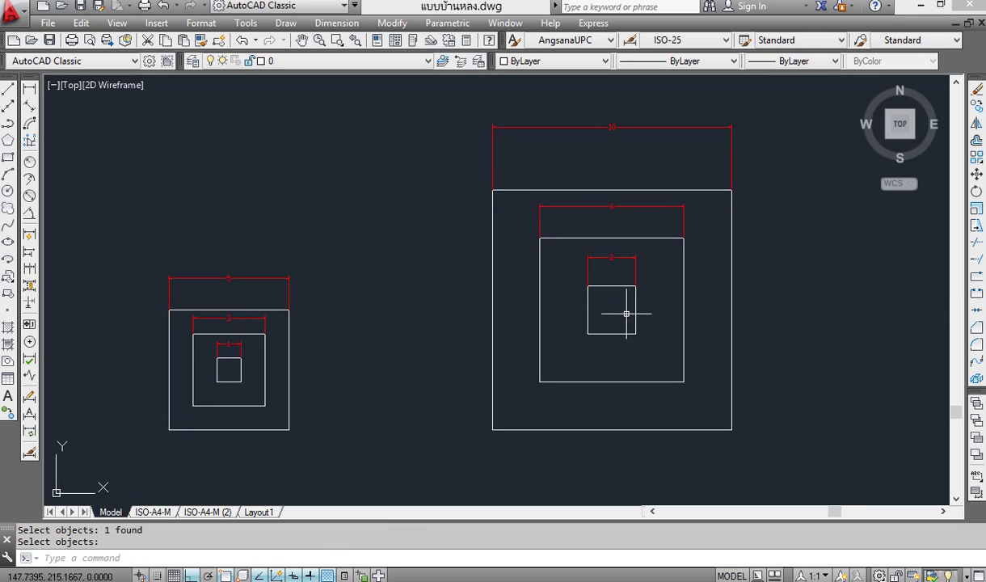